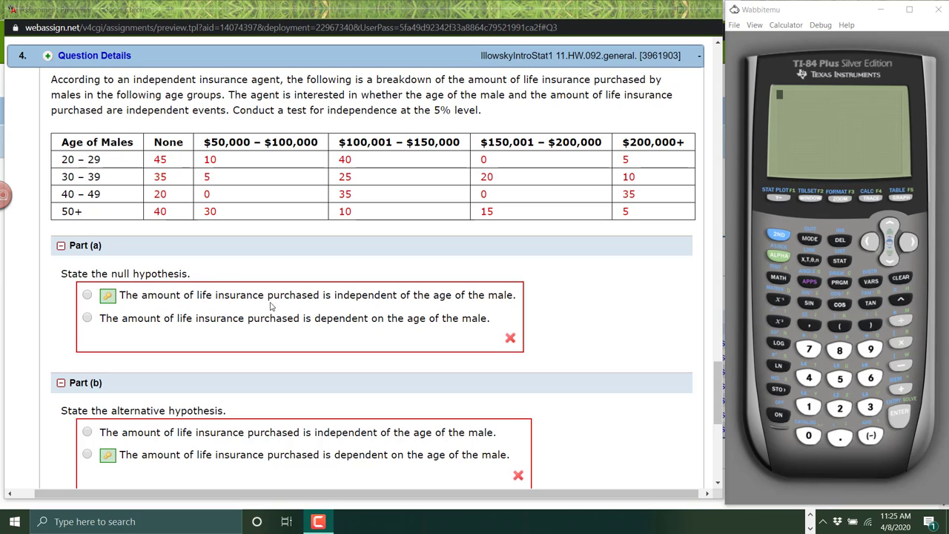
Scroll down the WebAssign assignment preview to reach the Part (b) alternative-hypothesis answer
{"action": "scroll", "coordinate": [398, 301], "scroll_direction": "down", "scroll_amount": 1}
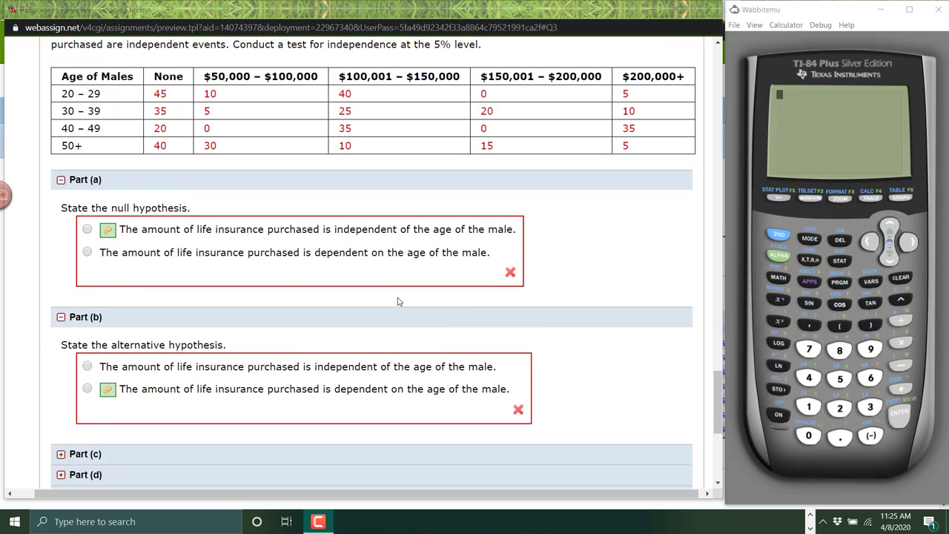
{"action": "scroll", "coordinate": [397, 301], "scroll_direction": "down", "scroll_amount": 1}
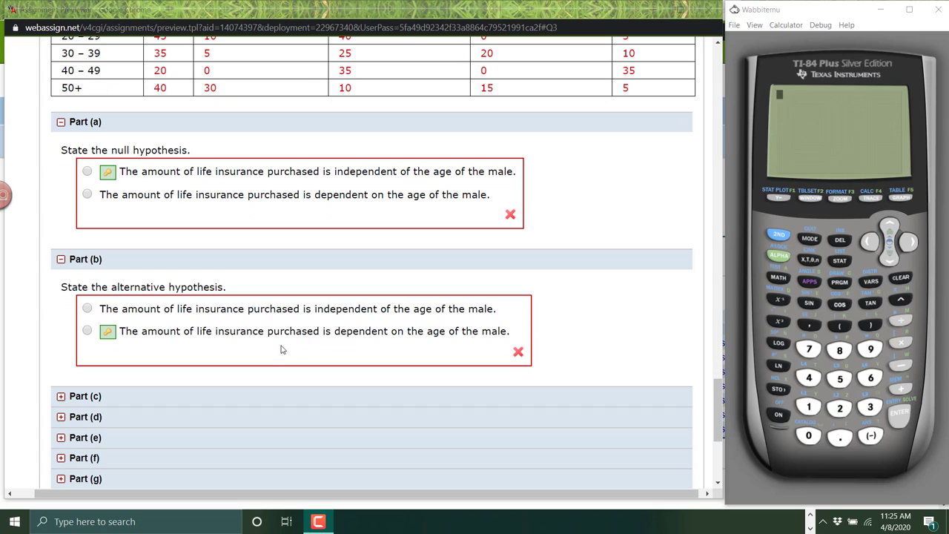
Collapse Parts (a) and (b) and expand Part (c) on degrees of freedom
{"action": "left_click", "coordinate": [60, 259]}
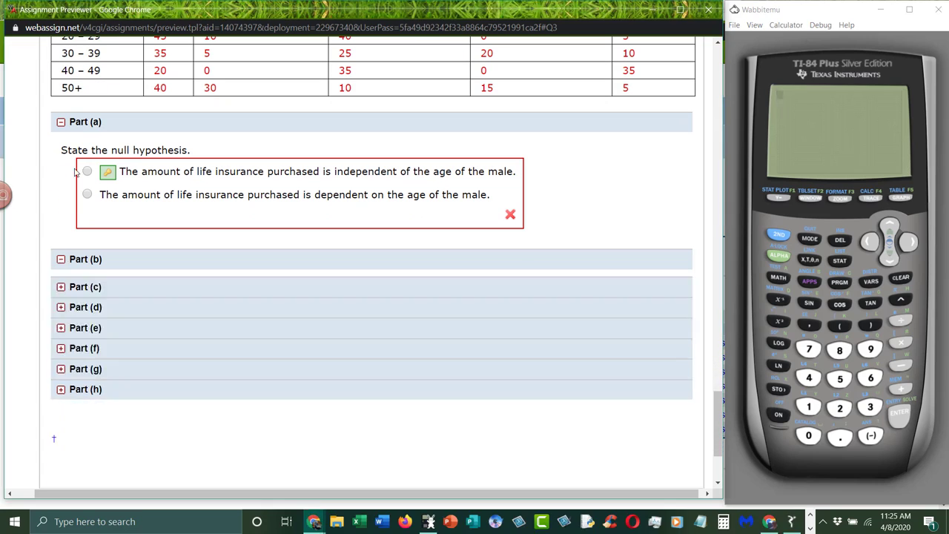
{"action": "left_click", "coordinate": [61, 121]}
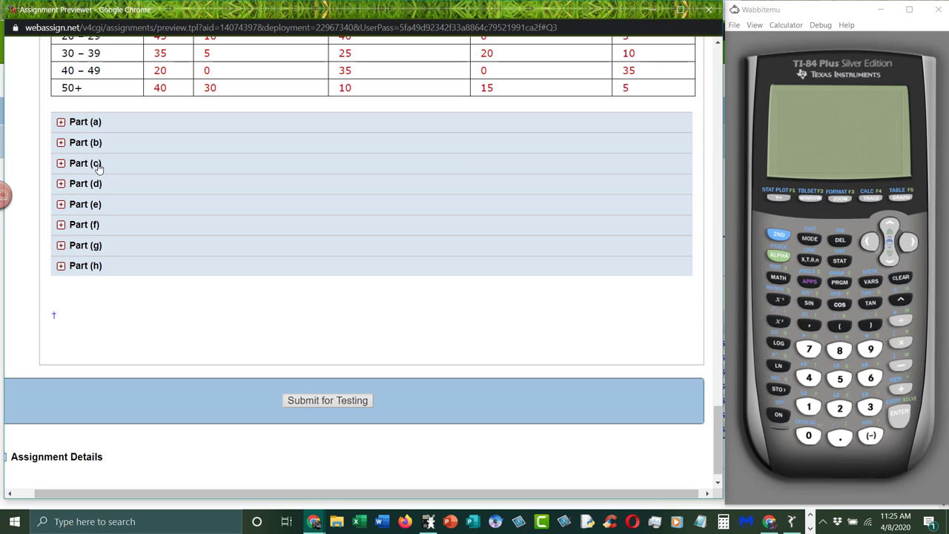
{"action": "left_click", "coordinate": [97, 165]}
{"action": "scroll", "coordinate": [230, 191], "scroll_direction": "up", "scroll_amount": 1}
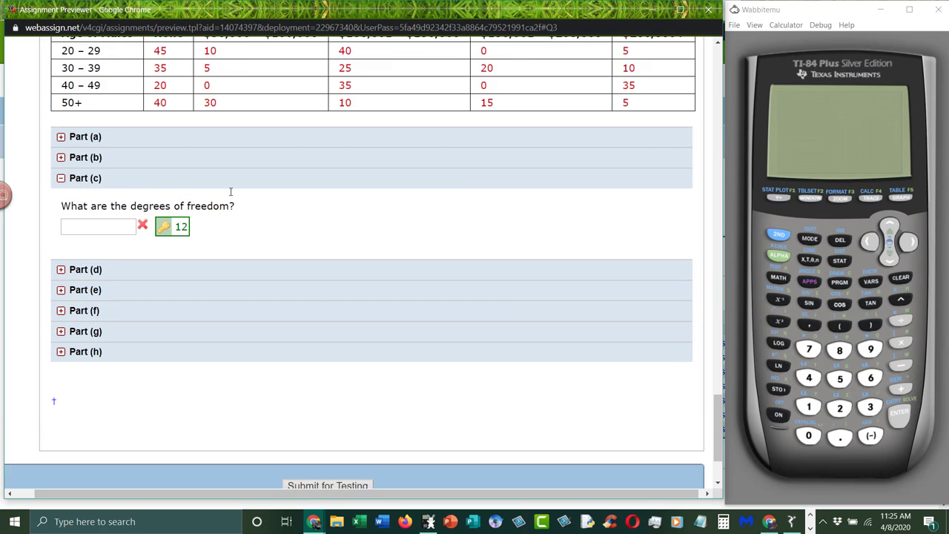
{"action": "scroll", "coordinate": [231, 192], "scroll_direction": "up", "scroll_amount": 3}
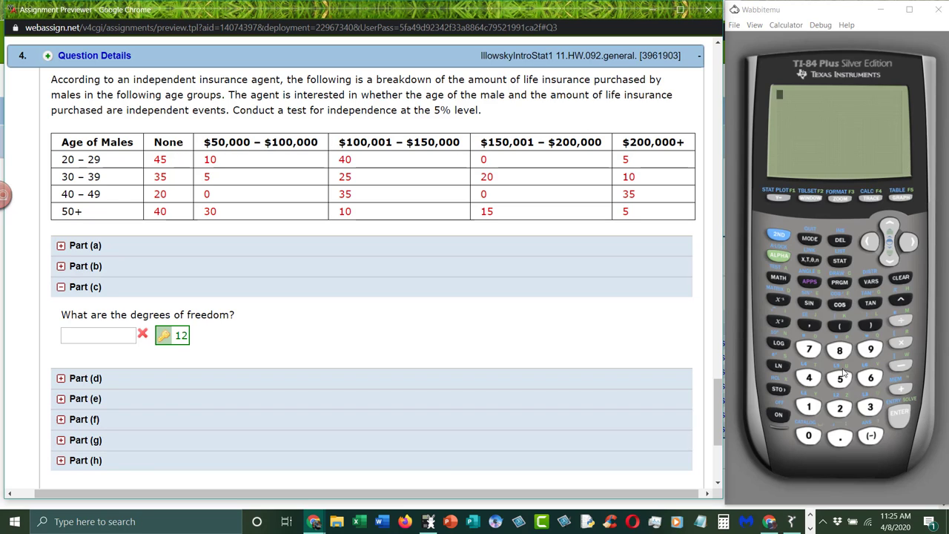
Evaluate (5-1)(4-1) on the TI-84 to get 12 degrees of freedom
{"action": "left_click", "coordinate": [840, 327]}
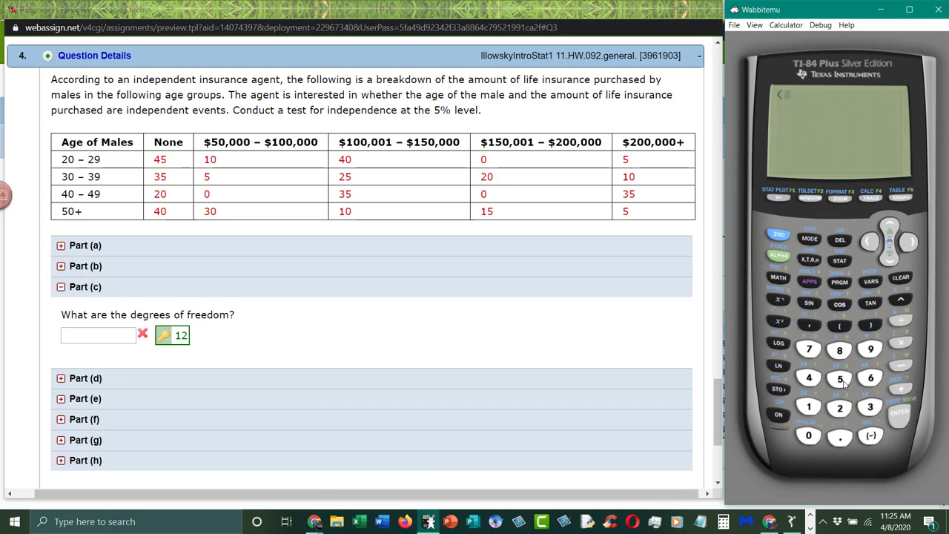
{"action": "left_click", "coordinate": [842, 381]}
{"action": "left_click", "coordinate": [900, 366]}
{"action": "left_click", "coordinate": [808, 406]}
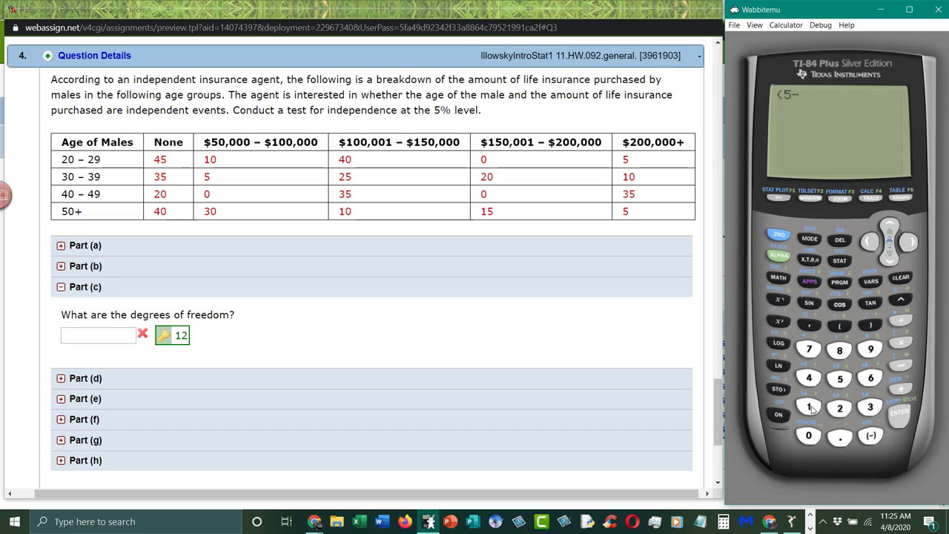
{"action": "left_click", "coordinate": [869, 328]}
{"action": "left_click", "coordinate": [841, 329]}
{"action": "left_click", "coordinate": [808, 377]}
{"action": "left_click", "coordinate": [902, 367]}
{"action": "left_click", "coordinate": [808, 407]}
{"action": "left_click", "coordinate": [869, 327]}
{"action": "left_click", "coordinate": [899, 413]}
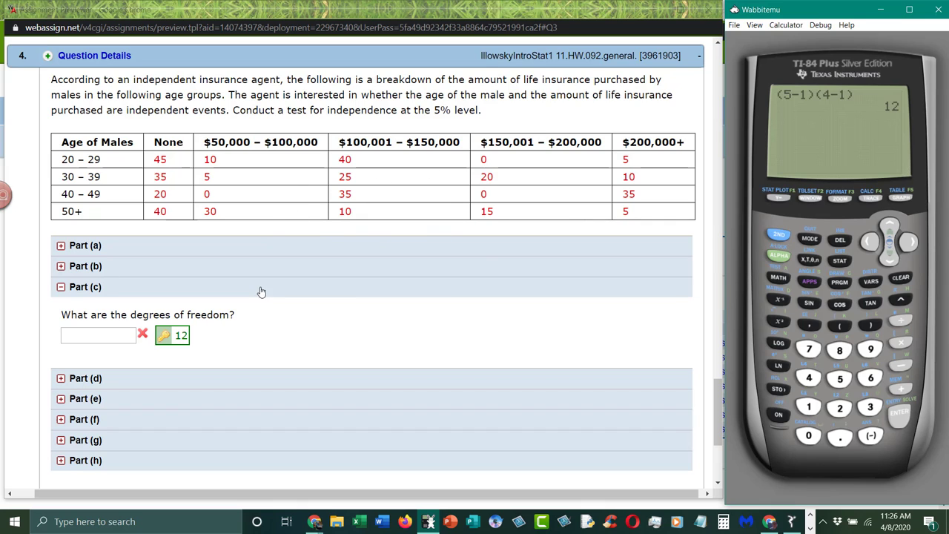
Collapse Part (c), then expand and collapse Part (d) on the test distribution
{"action": "left_click", "coordinate": [82, 292]}
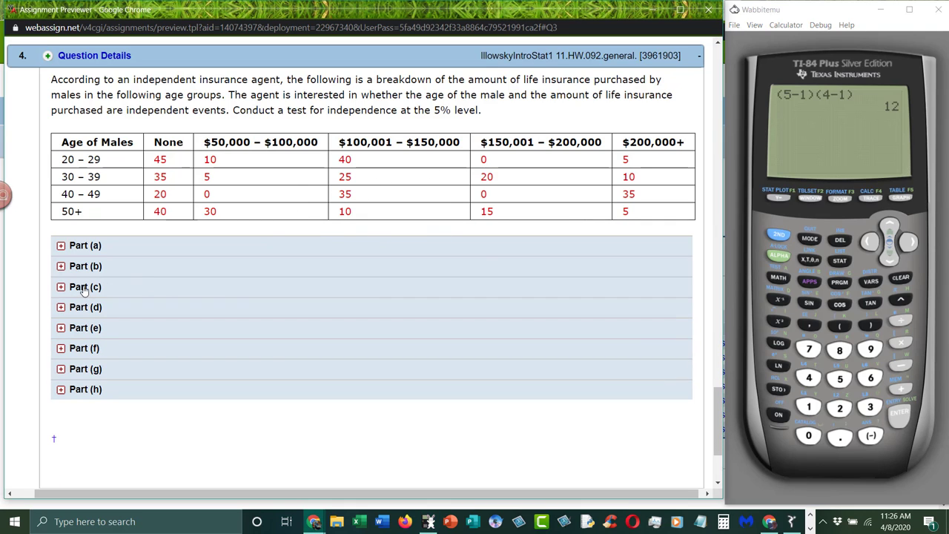
{"action": "left_click", "coordinate": [87, 308]}
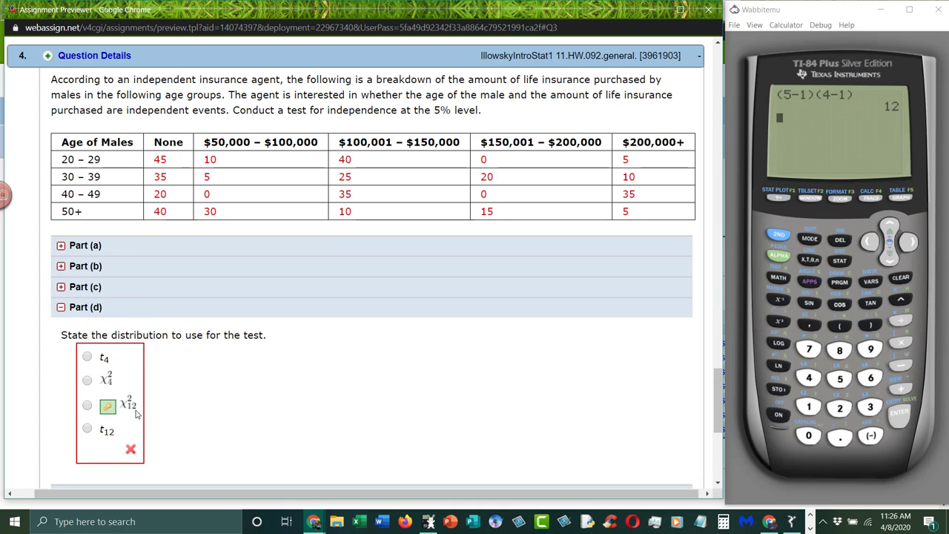
{"action": "left_click", "coordinate": [87, 308]}
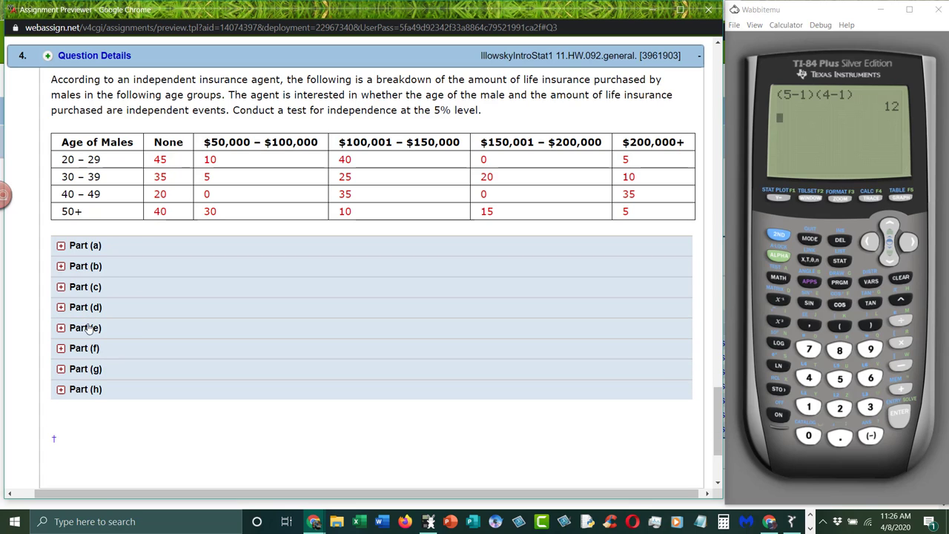
Expand Part (e) and open the TI-84 MATRIX EDIT menu with 2nd, x⁻¹
{"action": "left_click", "coordinate": [87, 328]}
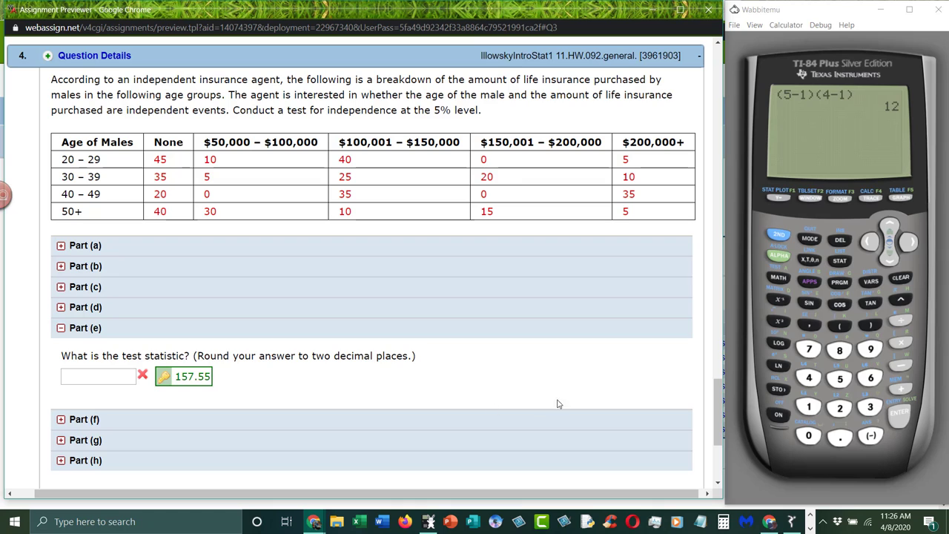
{"action": "left_click", "coordinate": [780, 236]}
{"action": "left_click", "coordinate": [779, 236]}
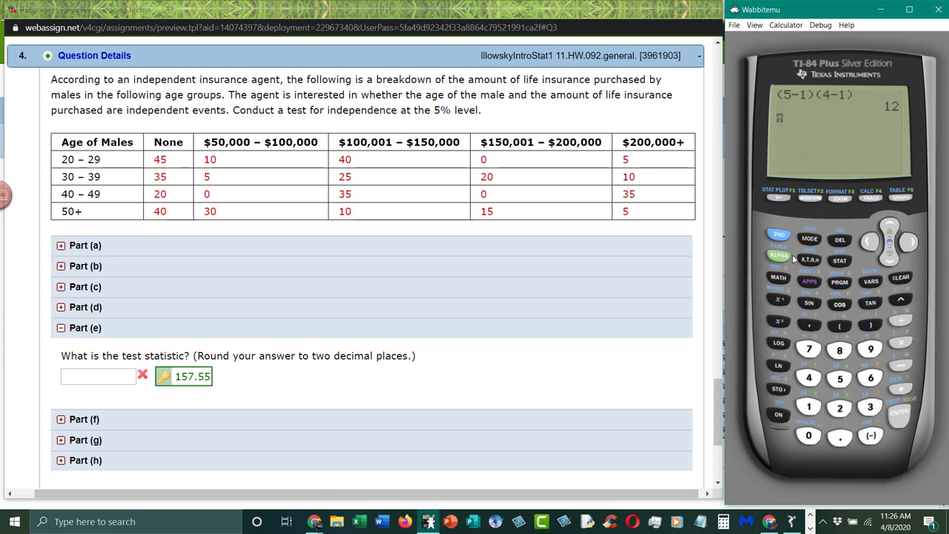
{"action": "left_click", "coordinate": [782, 302]}
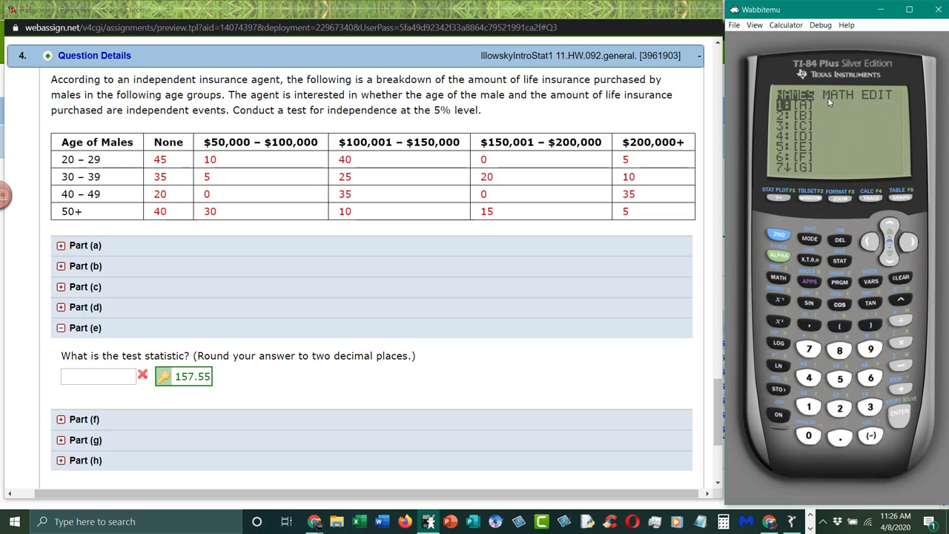
{"action": "left_click", "coordinate": [913, 246]}
{"action": "left_click", "coordinate": [913, 246]}
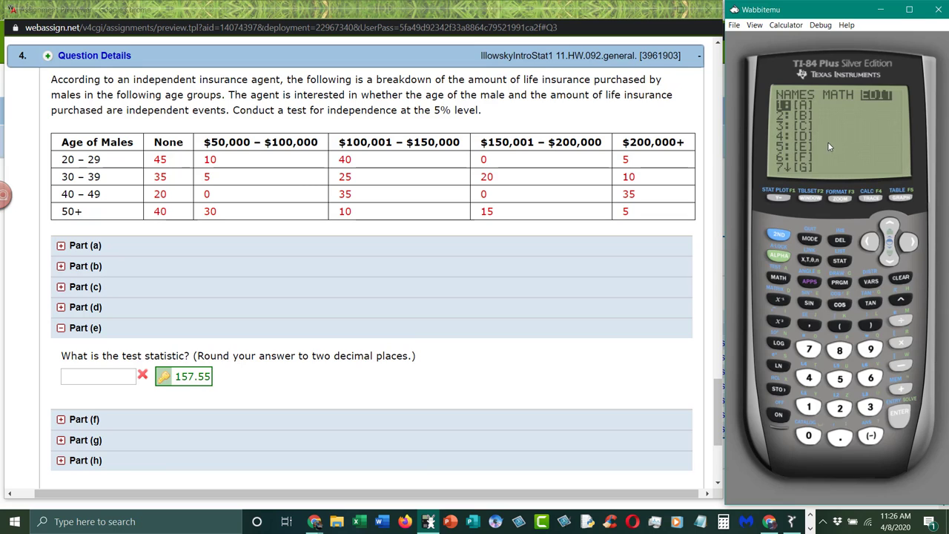
Edit matrix [A], correcting its row count from 5 to 4
{"action": "left_click", "coordinate": [898, 412]}
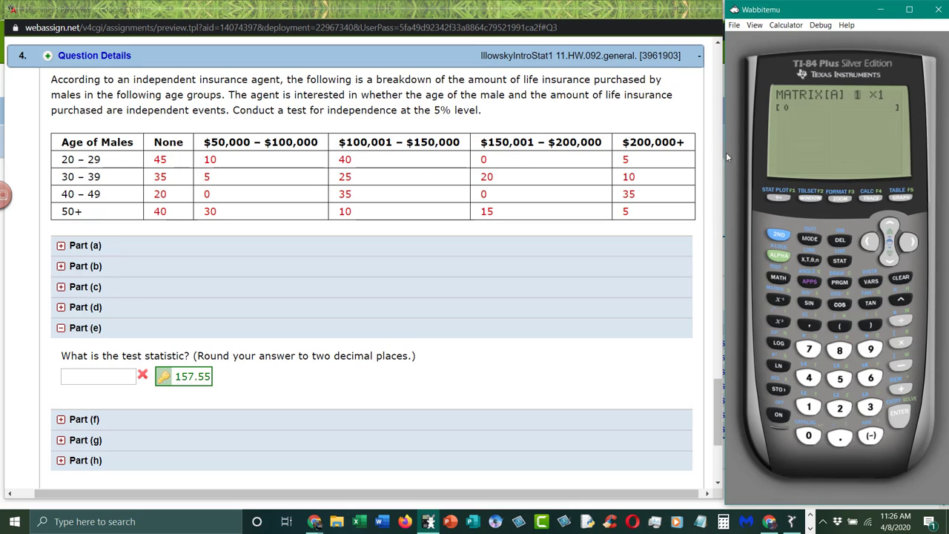
{"action": "left_click", "coordinate": [842, 383]}
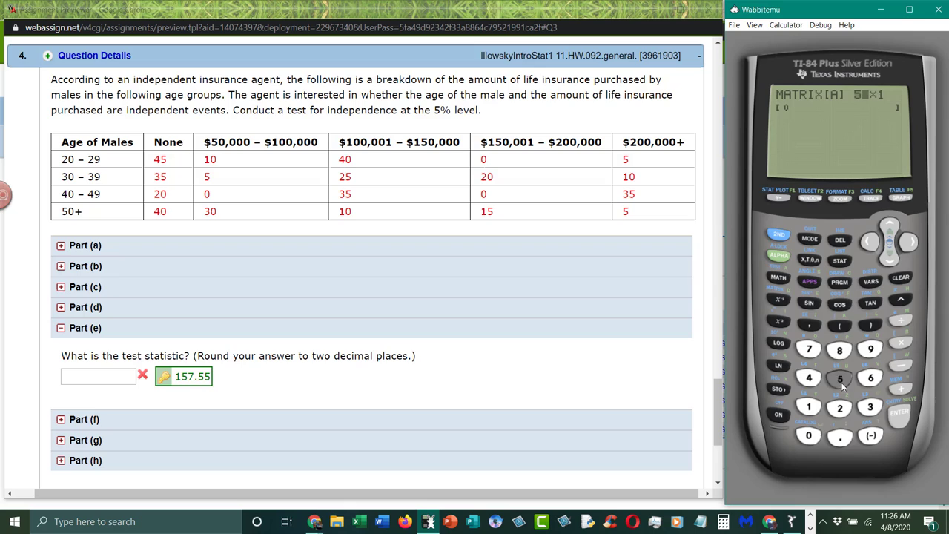
{"action": "left_click", "coordinate": [903, 419]}
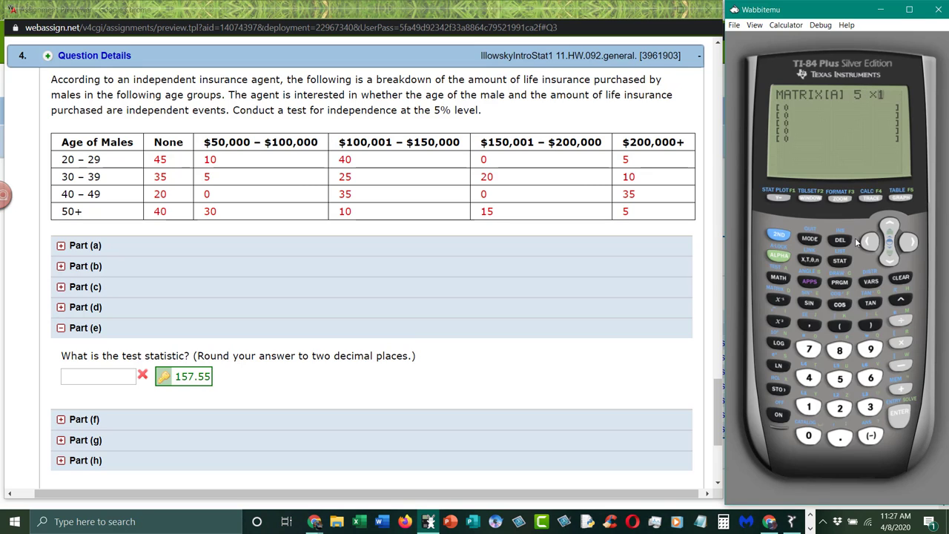
{"action": "left_click", "coordinate": [809, 379]}
{"action": "left_click", "coordinate": [897, 415]}
Give [A] 5 columns and enter row 1: 45, 10, 40, 0, 5
{"action": "type", "text": "5"}
{"action": "left_click", "coordinate": [900, 413]}
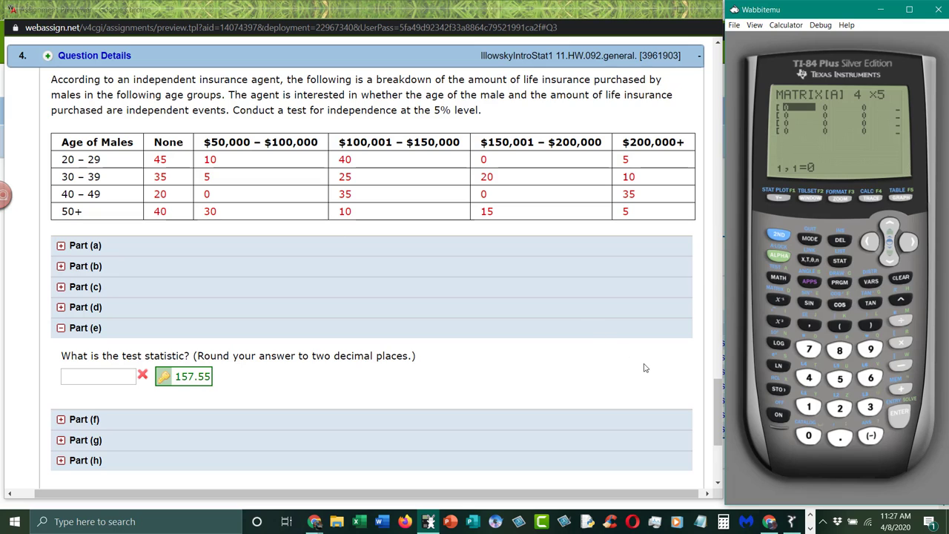
{"action": "type", "text": "45"}
{"action": "key", "text": "Return"}
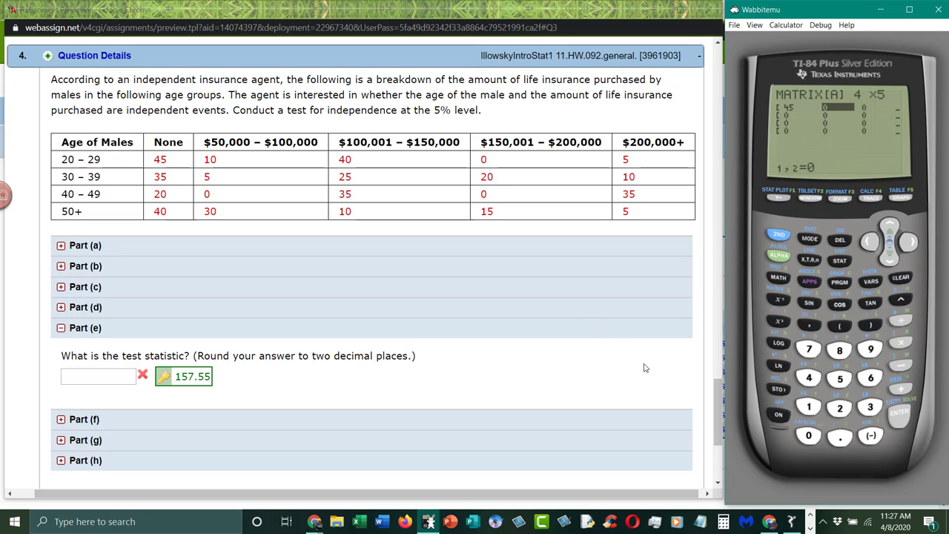
{"action": "type", "text": "10"}
{"action": "key", "text": "Return"}
{"action": "type", "text": "40"}
{"action": "key", "text": "Return"}
{"action": "type", "text": "0"}
{"action": "key", "text": "Return"}
{"action": "type", "text": "5"}
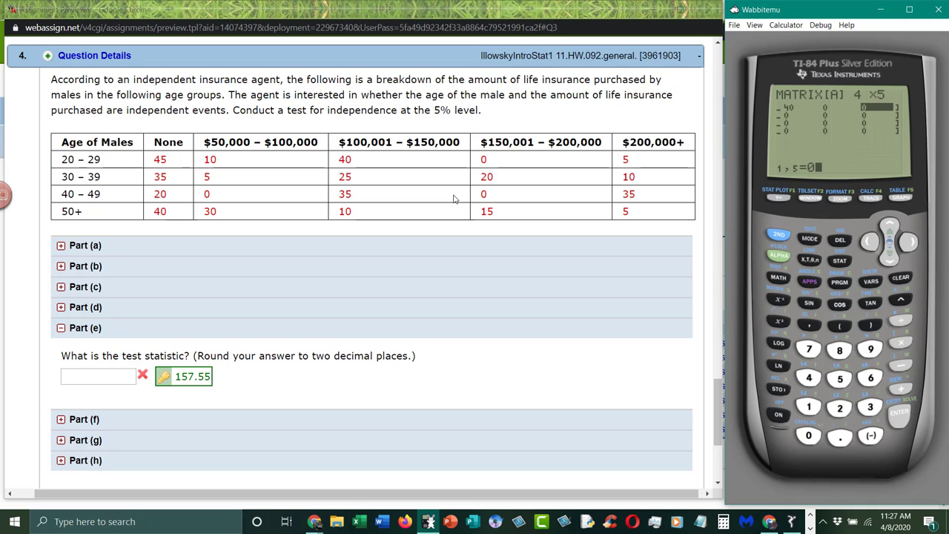
{"action": "key", "text": "Return"}
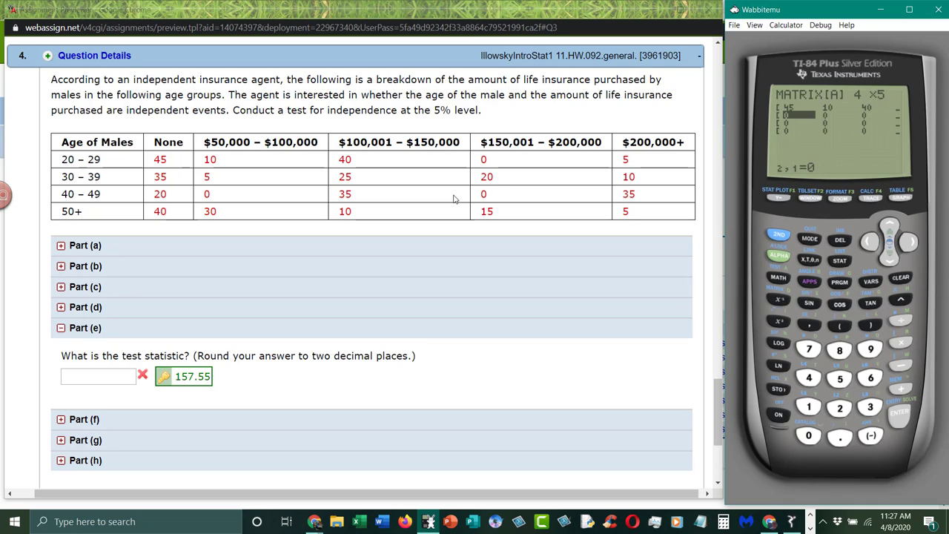
Step back along row 1 to check its entries, then move on to row 2
{"action": "key", "text": "Up"}
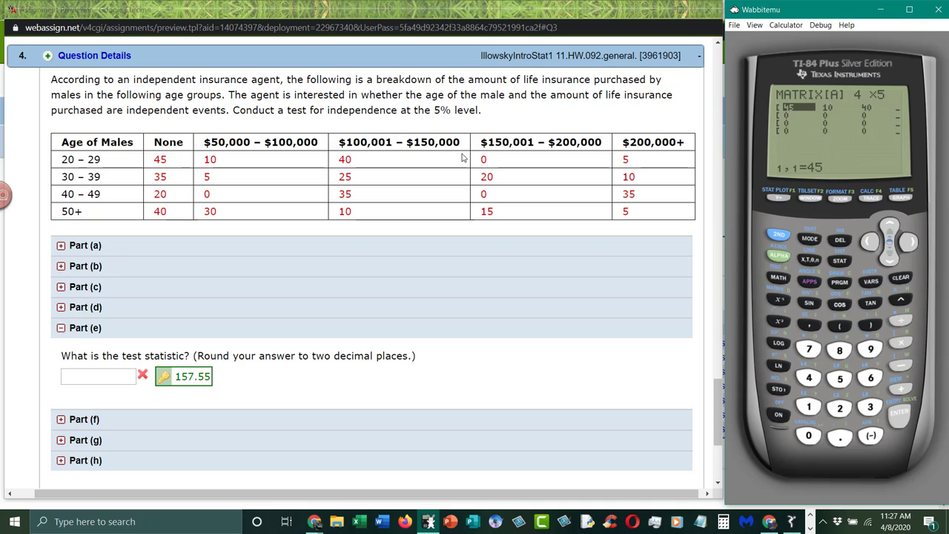
{"action": "key", "text": "Right"}
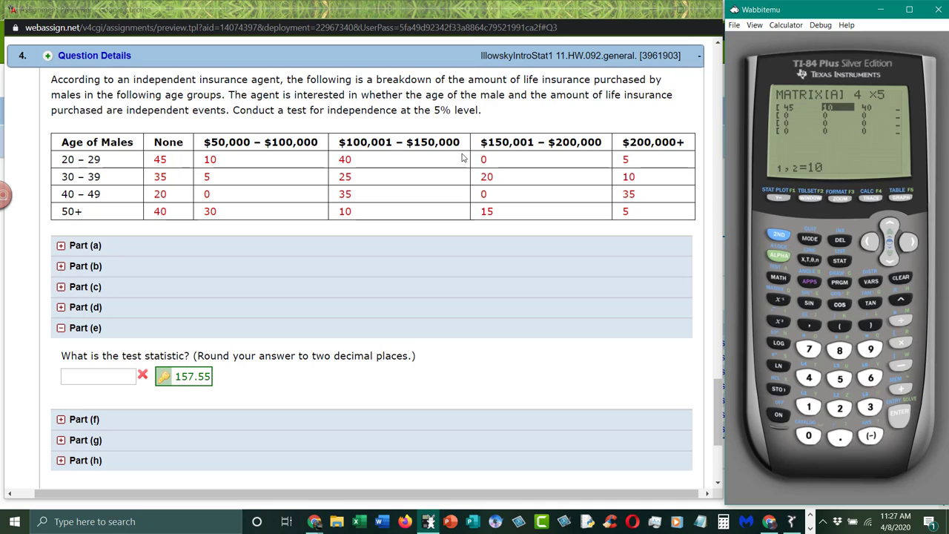
{"action": "key", "text": "Right"}
{"action": "key", "text": "Right"}
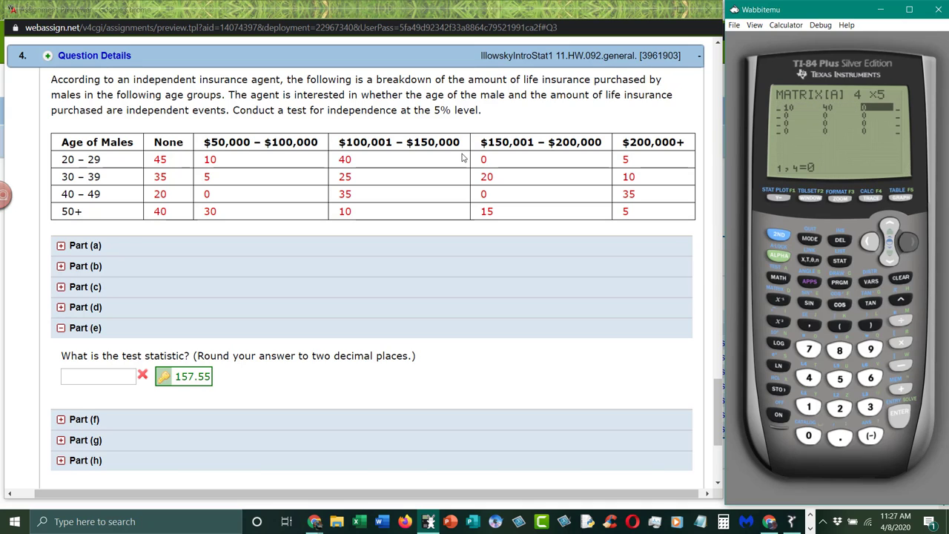
{"action": "key", "text": "Right"}
{"action": "key", "text": "5"}
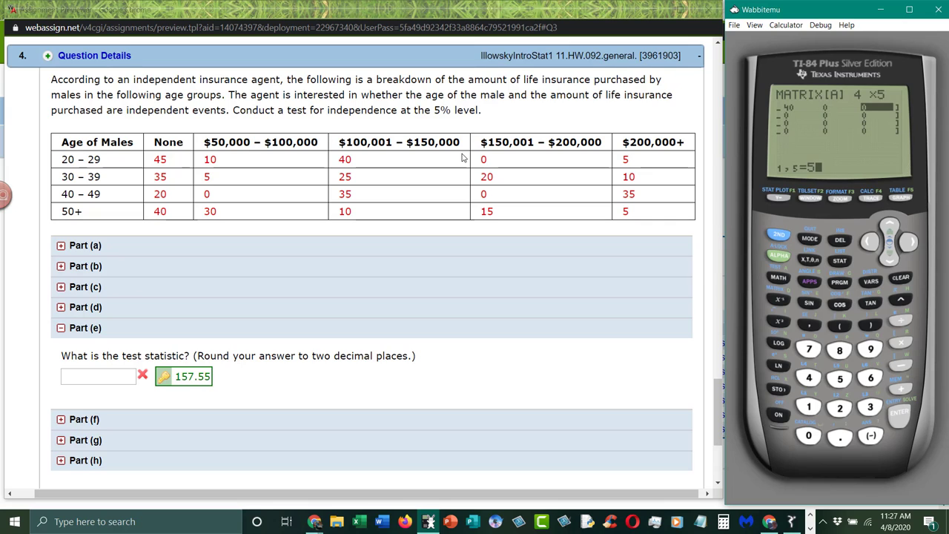
{"action": "key", "text": "Return"}
Enter row 2 of matrix [A]: 35, 5, 25, 20, 10
{"action": "type", "text": "35"}
{"action": "key", "text": "Return"}
{"action": "key", "text": "5"}
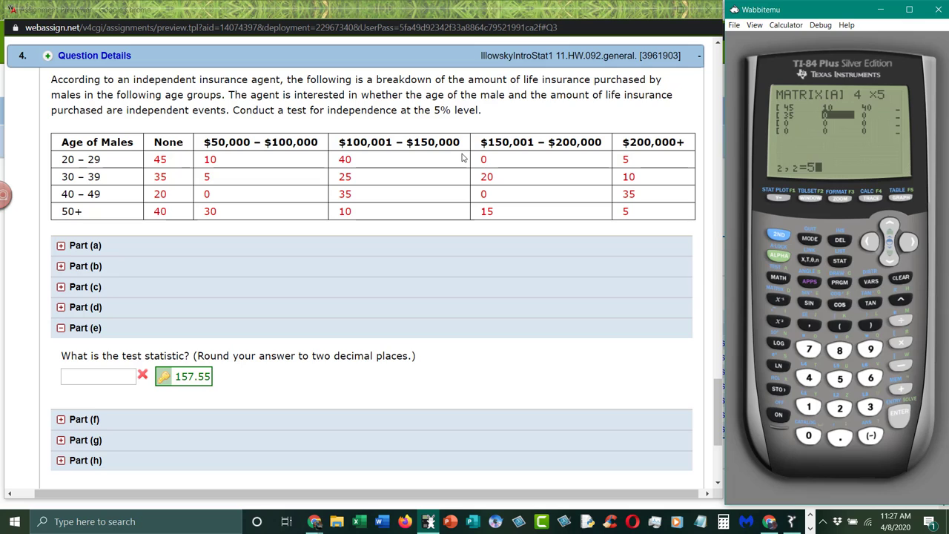
{"action": "key", "text": "Return"}
{"action": "type", "text": "25"}
{"action": "key", "text": "Return"}
{"action": "type", "text": "20"}
{"action": "key", "text": "Return"}
{"action": "type", "text": "10"}
{"action": "key", "text": "Return"}
Enter row 3's counts 20, 0, 35, 0 into matrix [A]
{"action": "type", "text": "20"}
{"action": "key", "text": "Return"}
{"action": "key", "text": "Return"}
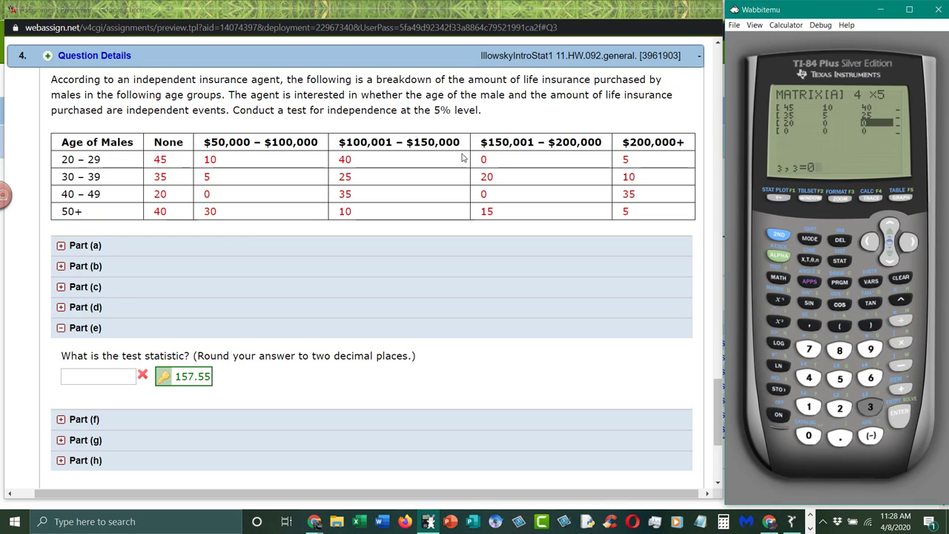
{"action": "type", "text": "35"}
{"action": "key", "text": "Return"}
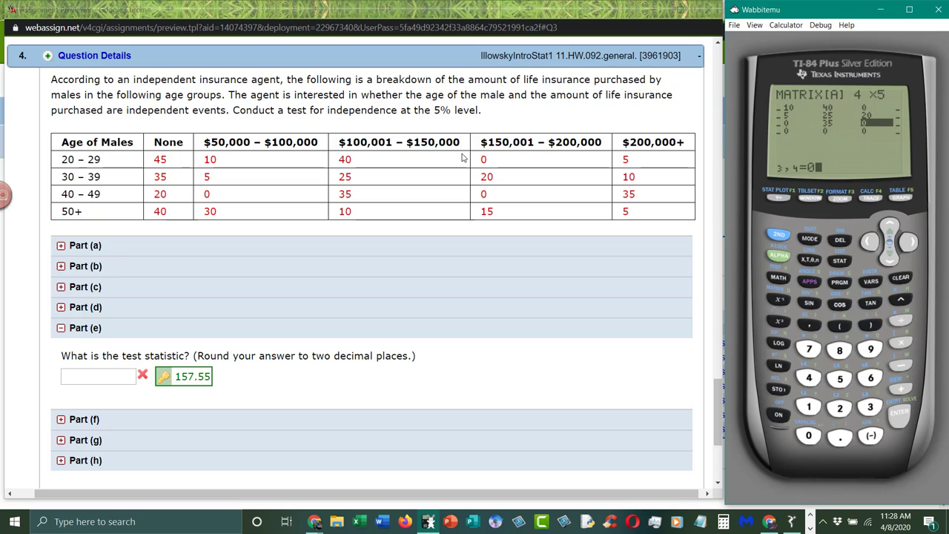
{"action": "key", "text": "Return"}
{"action": "type", "text": "35"}
{"action": "key", "text": "Return"}
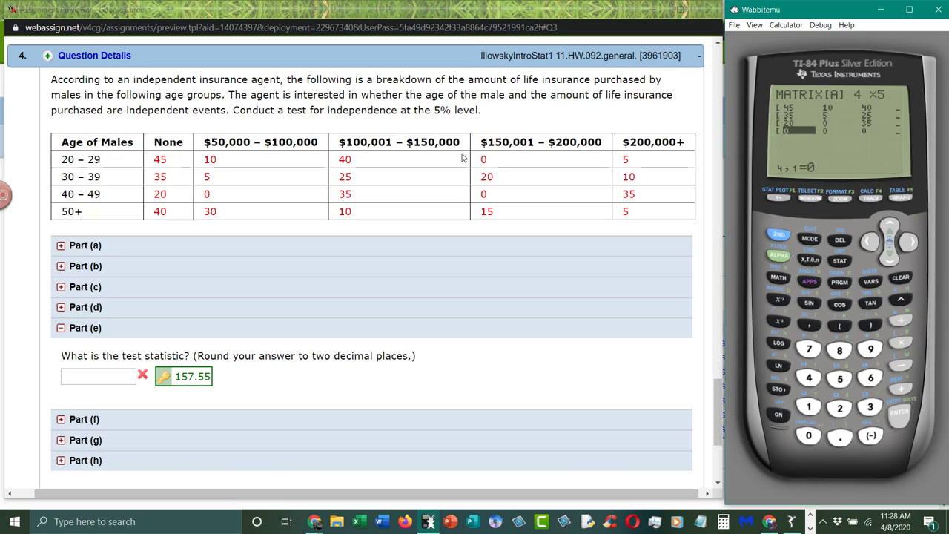
Enter the remaining counts 40, 30, 10, 15, 5, ending at entry 4,5
{"action": "type", "text": "40"}
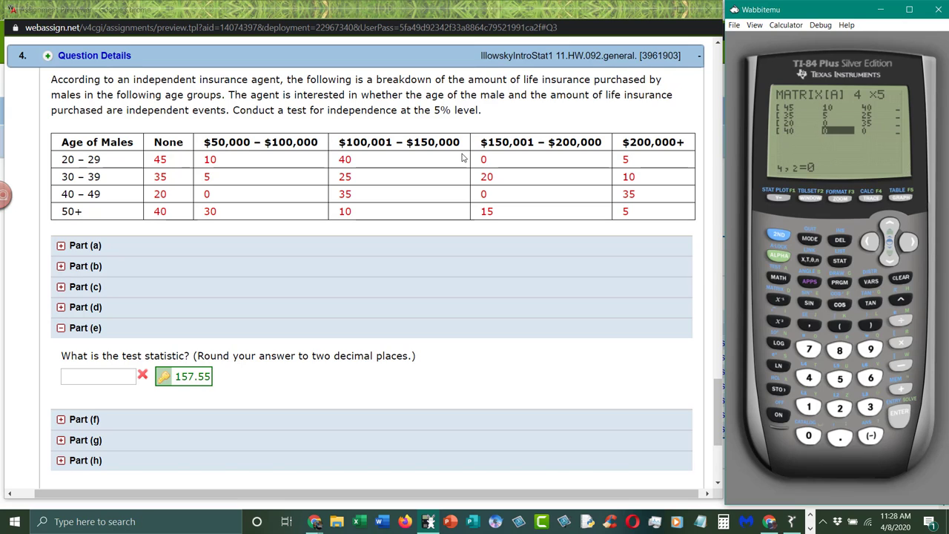
{"action": "type", "text": "30"}
{"action": "key", "text": "Return"}
{"action": "type", "text": "10"}
{"action": "key", "text": "Return"}
{"action": "type", "text": "15"}
{"action": "key", "text": "Return"}
{"action": "type", "text": "5"}
{"action": "key", "text": "Return"}
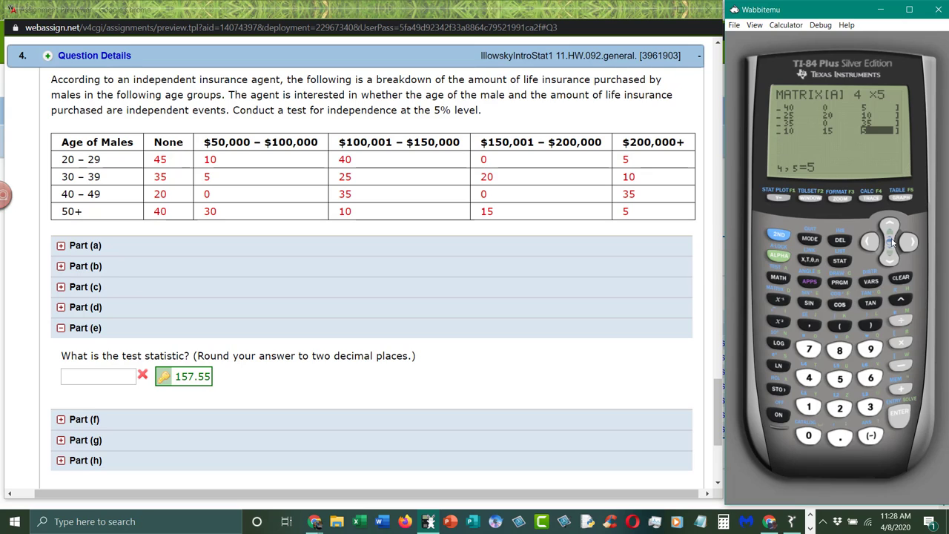
Exit the matrix editor with 2nd, QUIT
{"action": "left_click", "coordinate": [779, 235]}
{"action": "left_click", "coordinate": [809, 239]}
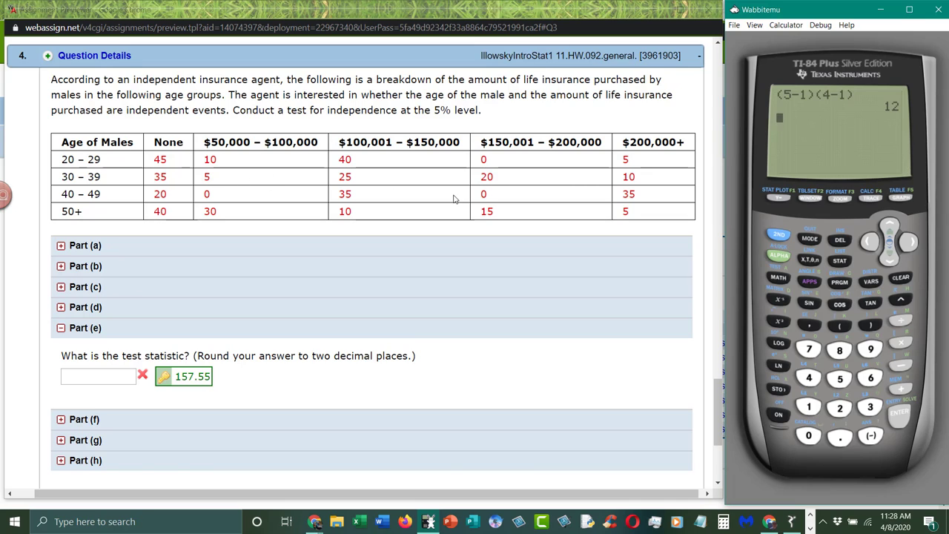
Open STAT TESTS and move down to C:χ²-Test
{"action": "left_click", "coordinate": [840, 262]}
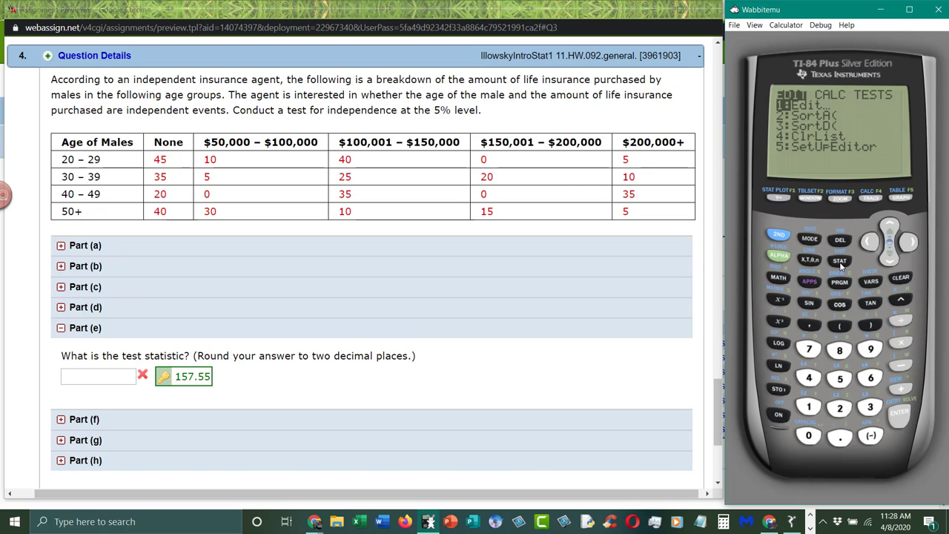
{"action": "left_click", "coordinate": [911, 250]}
{"action": "left_click", "coordinate": [911, 249]}
{"action": "left_click", "coordinate": [892, 259]}
{"action": "left_click", "coordinate": [892, 260]}
{"action": "left_click", "coordinate": [893, 259]}
{"action": "left_click", "coordinate": [891, 258]}
{"action": "left_click", "coordinate": [891, 258]}
{"action": "left_click", "coordinate": [891, 258]}
{"action": "left_click", "coordinate": [891, 258]}
{"action": "left_click", "coordinate": [891, 258]}
{"action": "left_click", "coordinate": [891, 258]}
{"action": "left_click", "coordinate": [891, 257]}
{"action": "left_click", "coordinate": [891, 258]}
{"action": "left_click", "coordinate": [891, 258]}
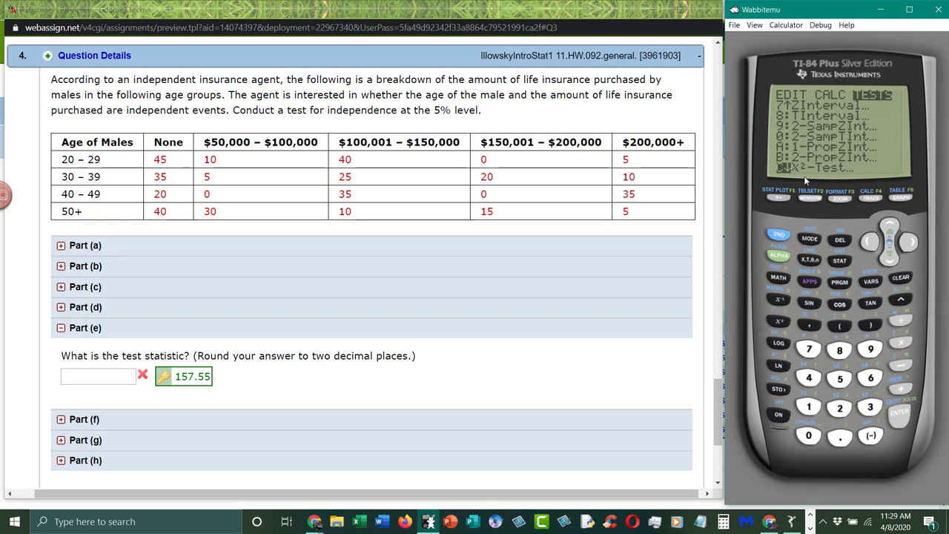
{"action": "key", "text": "Down"}
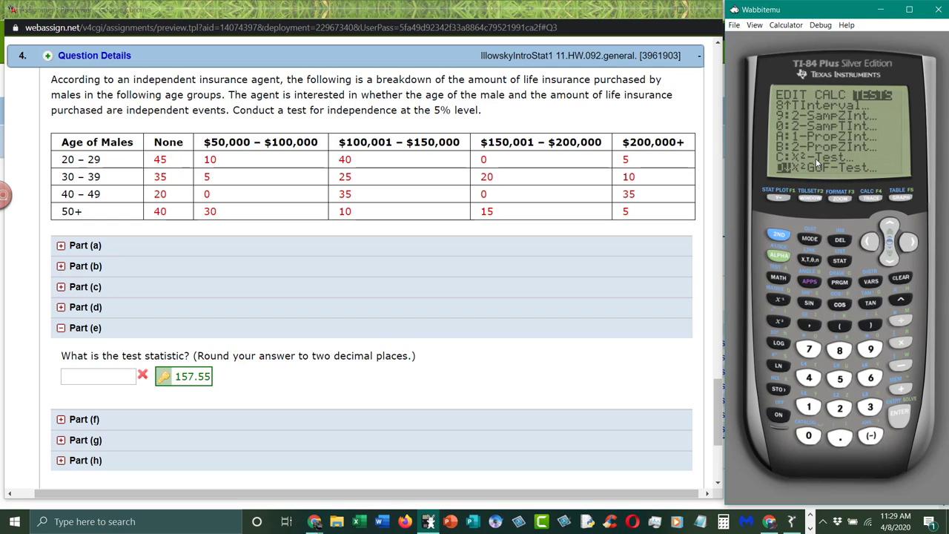
{"action": "left_click", "coordinate": [890, 227]}
Run χ²-Test on Observed [A] and Expected [B] (χ²=157.5544591, df=12), then expand WebAssign Part (f)
{"action": "left_click", "coordinate": [906, 424]}
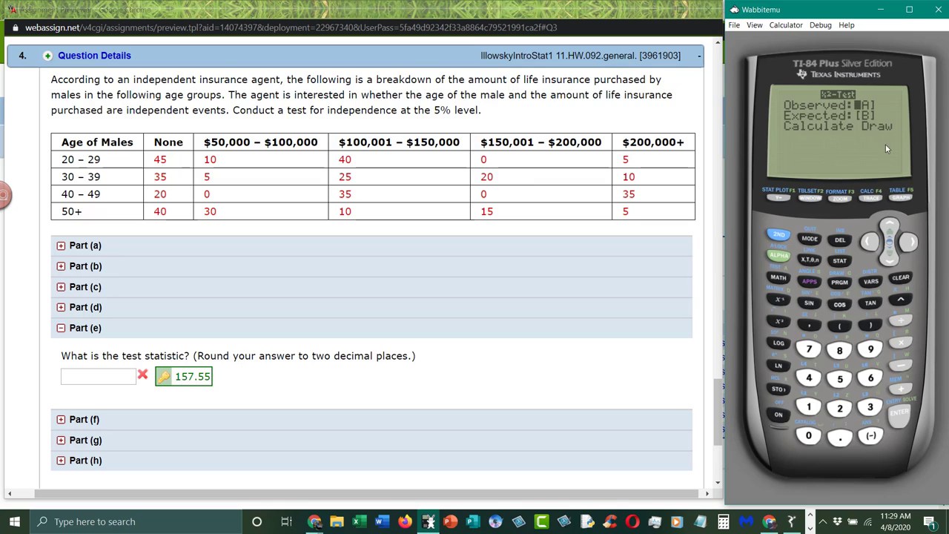
{"action": "left_click", "coordinate": [893, 262]}
{"action": "left_click", "coordinate": [893, 261]}
{"action": "left_click", "coordinate": [900, 415]}
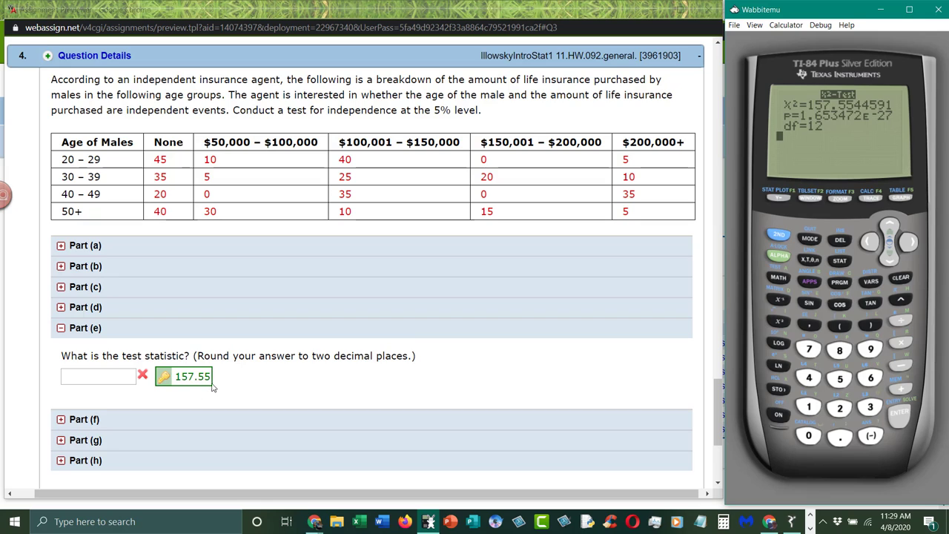
{"action": "left_click", "coordinate": [63, 428]}
{"action": "left_click", "coordinate": [63, 422]}
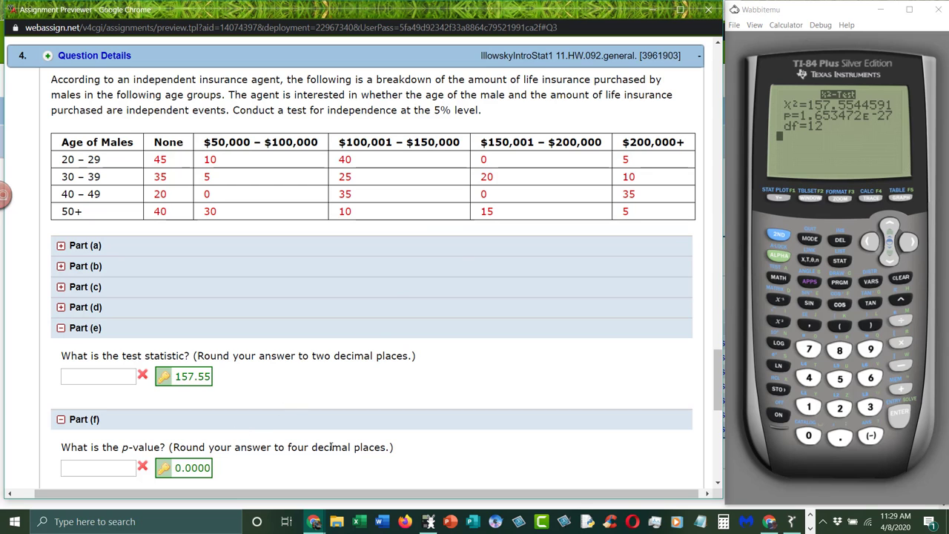
Scroll through the question, briefly expanding Part (a) to recheck the null hypothesis
{"action": "scroll", "coordinate": [331, 447], "scroll_direction": "down", "scroll_amount": 3}
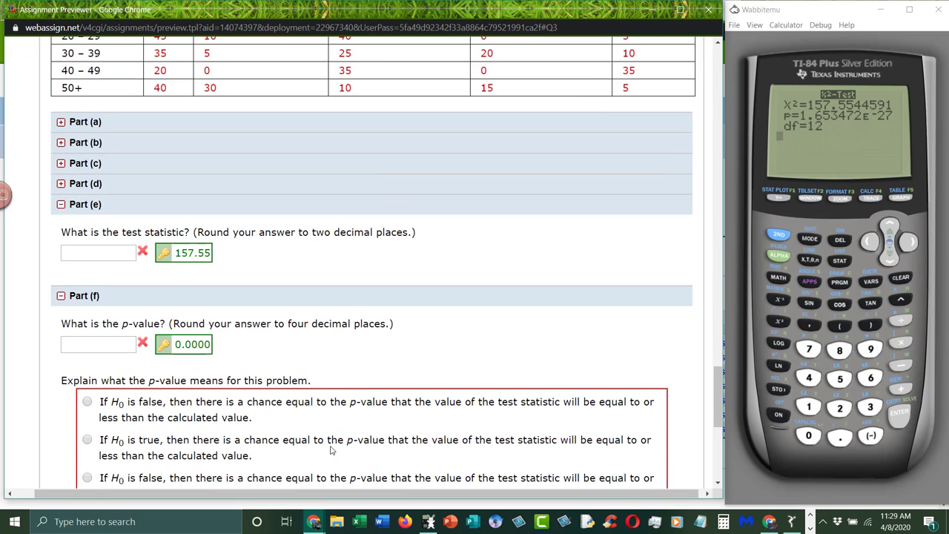
{"action": "scroll", "coordinate": [331, 447], "scroll_direction": "down", "scroll_amount": 1}
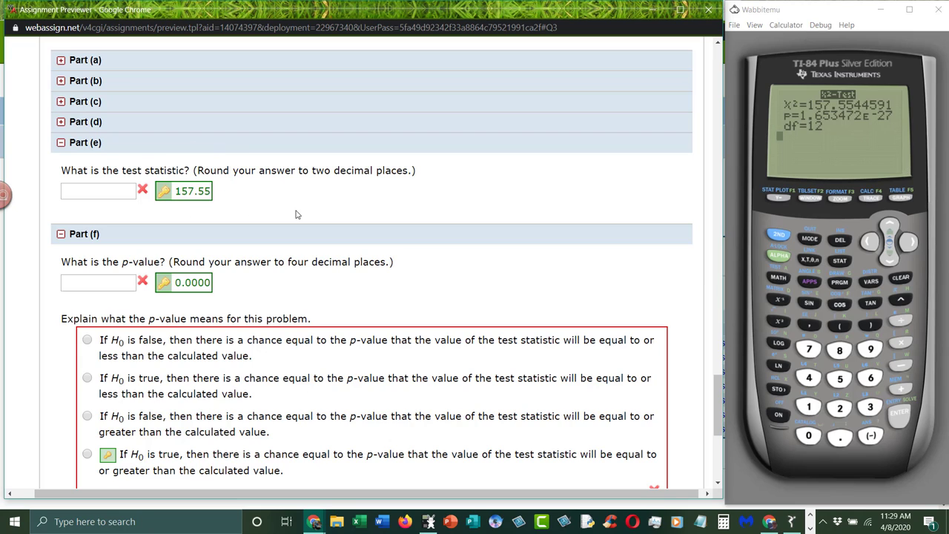
{"action": "scroll", "coordinate": [206, 229], "scroll_direction": "up", "scroll_amount": 3}
{"action": "left_click", "coordinate": [73, 250]}
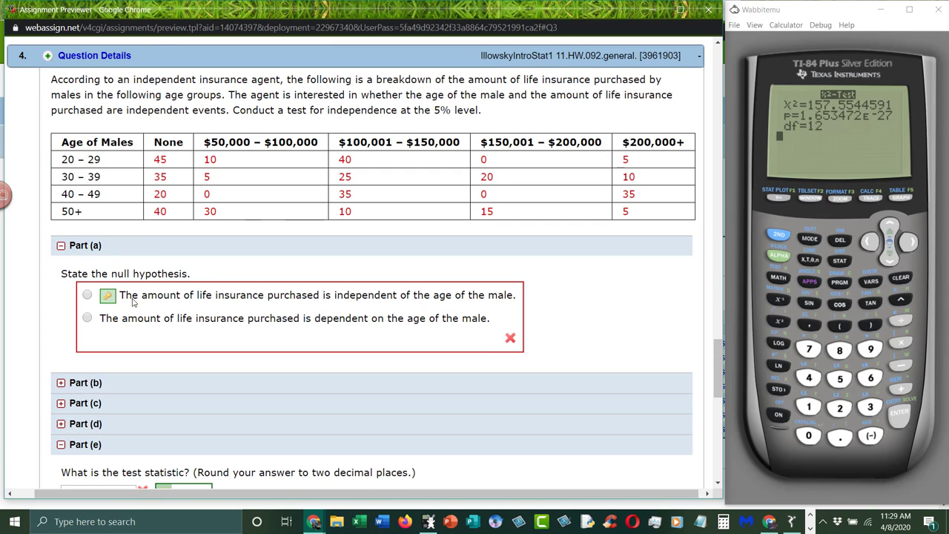
{"action": "left_click", "coordinate": [91, 249]}
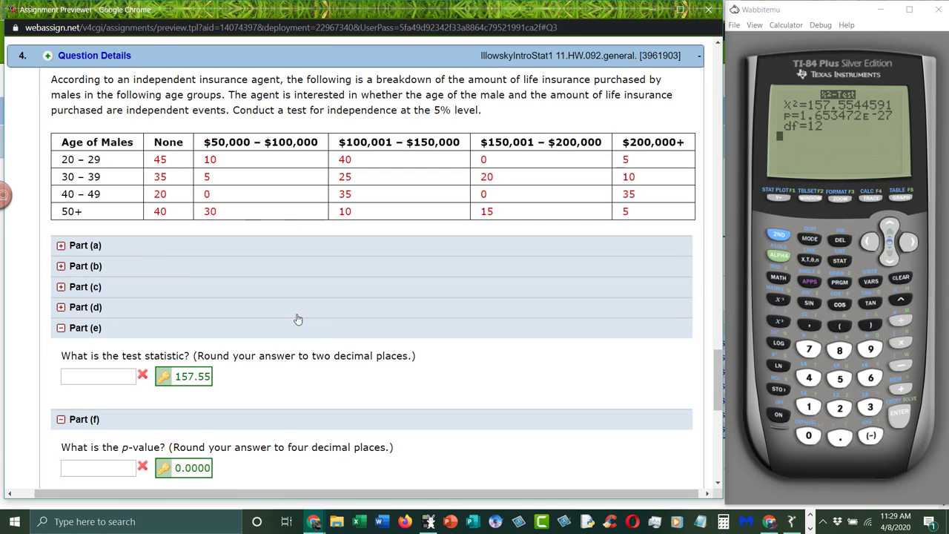
{"action": "scroll", "coordinate": [341, 342], "scroll_direction": "down", "scroll_amount": 2}
{"action": "scroll", "coordinate": [340, 341], "scroll_direction": "down", "scroll_amount": 4}
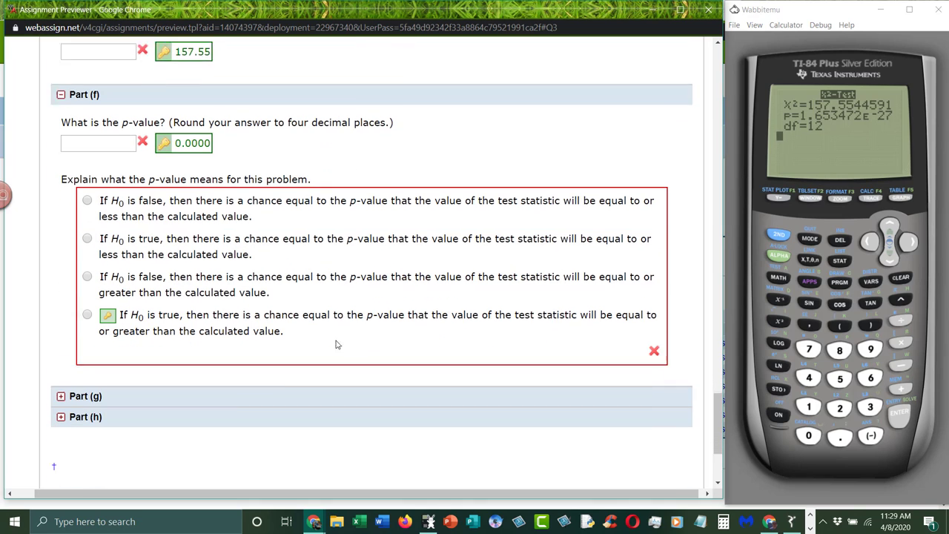
Expand Parts (g) and (h) and scroll down to the decision, reason and conclusion
{"action": "left_click", "coordinate": [82, 354]}
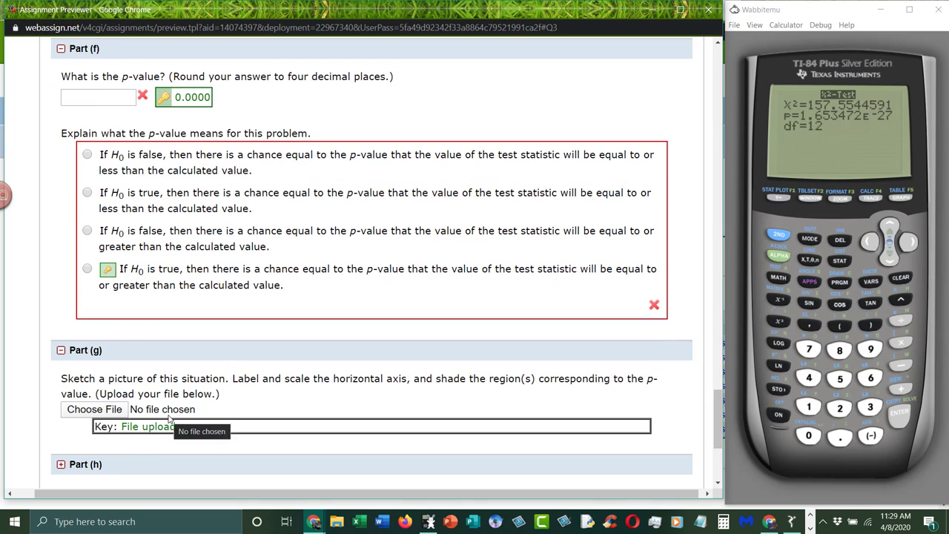
{"action": "scroll", "coordinate": [169, 419], "scroll_direction": "down", "scroll_amount": 1}
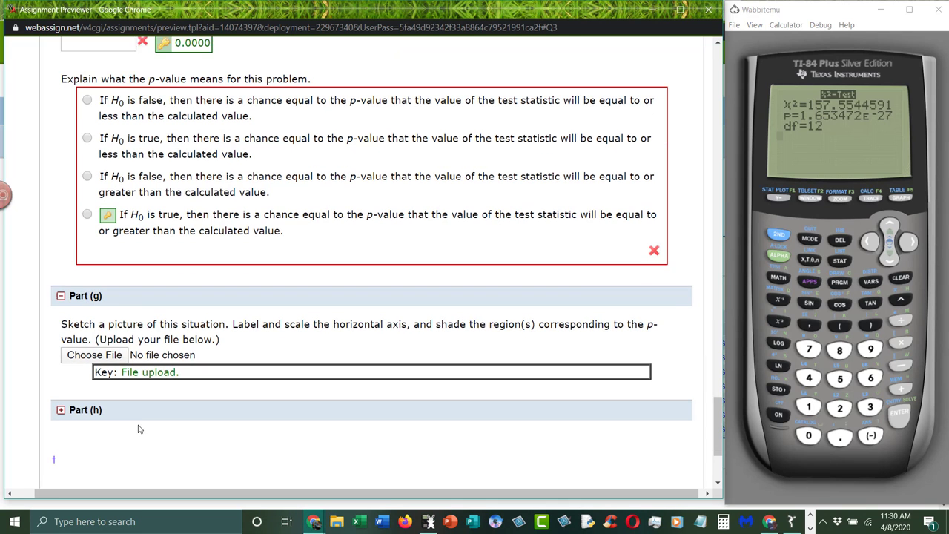
{"action": "left_click", "coordinate": [85, 402]}
{"action": "scroll", "coordinate": [271, 378], "scroll_direction": "down", "scroll_amount": 1}
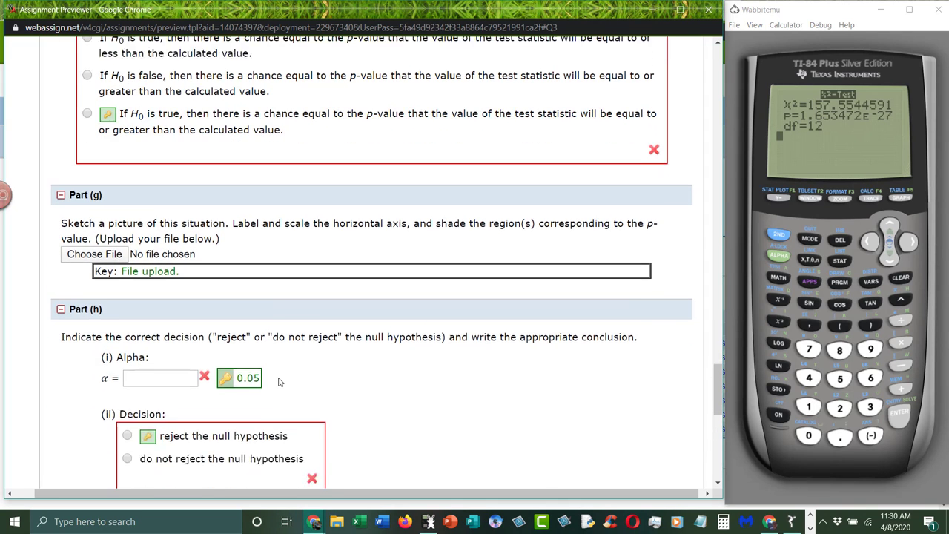
{"action": "scroll", "coordinate": [278, 381], "scroll_direction": "up", "scroll_amount": 1}
{"action": "scroll", "coordinate": [280, 382], "scroll_direction": "up", "scroll_amount": 10}
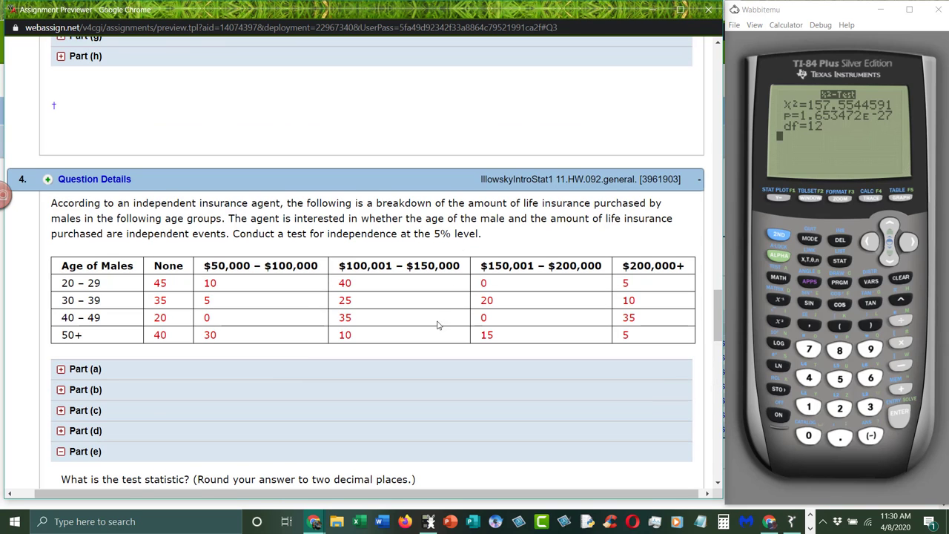
{"action": "scroll", "coordinate": [370, 326], "scroll_direction": "down", "scroll_amount": 10}
{"action": "scroll", "coordinate": [309, 326], "scroll_direction": "down", "scroll_amount": 2}
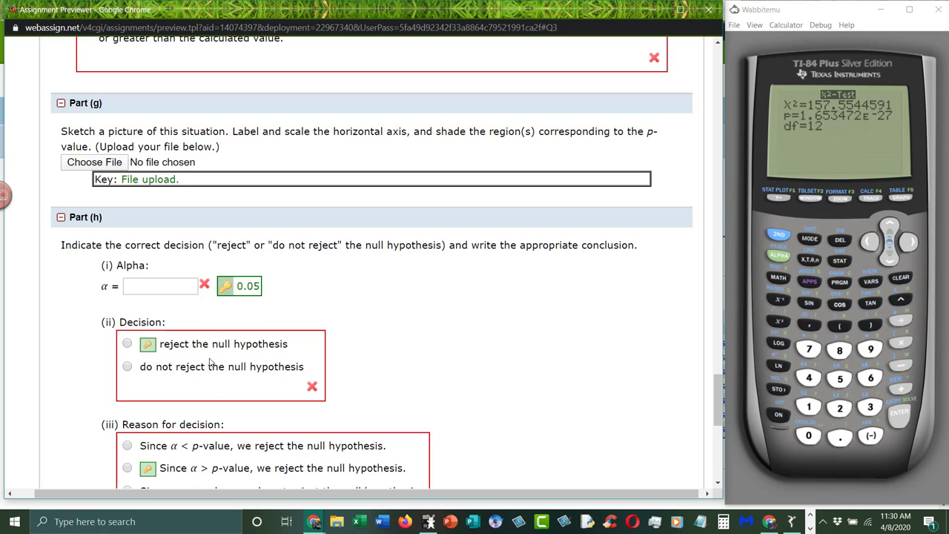
{"action": "scroll", "coordinate": [249, 356], "scroll_direction": "down", "scroll_amount": 1}
{"action": "scroll", "coordinate": [248, 356], "scroll_direction": "down", "scroll_amount": 4}
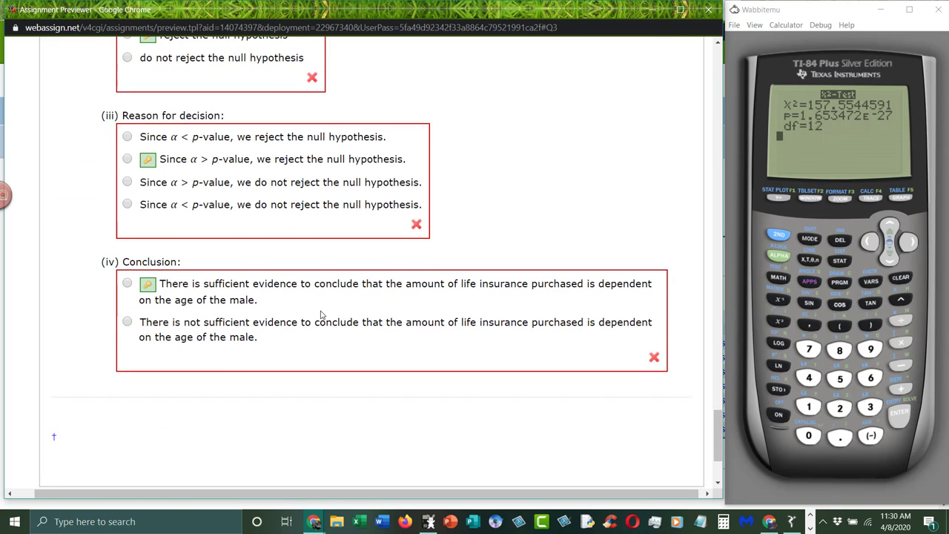
Open matrix [B] in MATRIX EDIT to view expected counts starting 36.364, 11.688, 28.571
{"action": "left_click", "coordinate": [780, 235]}
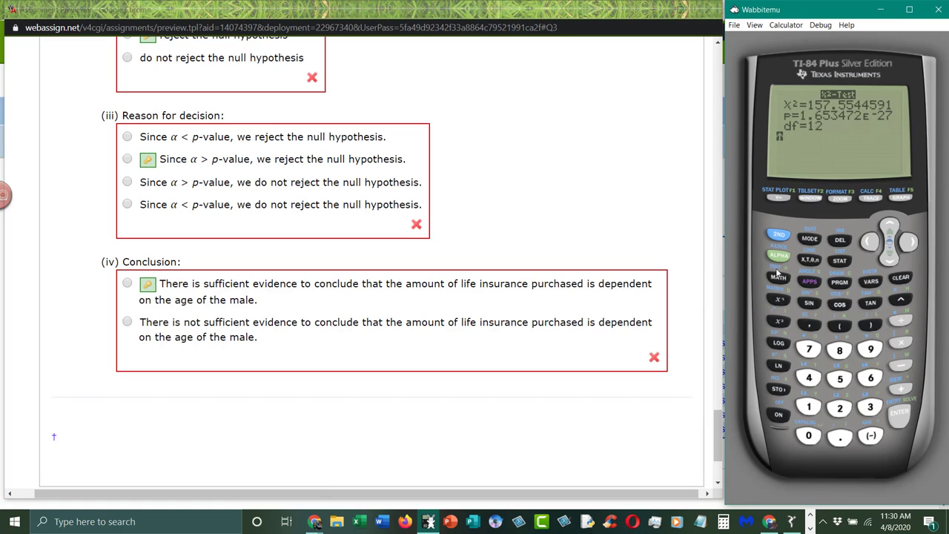
{"action": "left_click", "coordinate": [782, 299]}
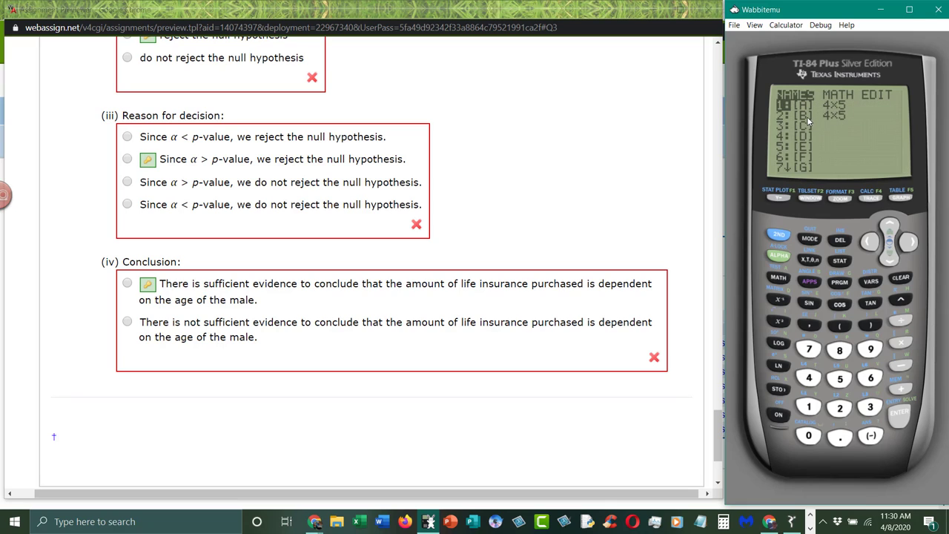
{"action": "left_click", "coordinate": [911, 249]}
{"action": "left_click", "coordinate": [911, 249]}
{"action": "left_click", "coordinate": [889, 258]}
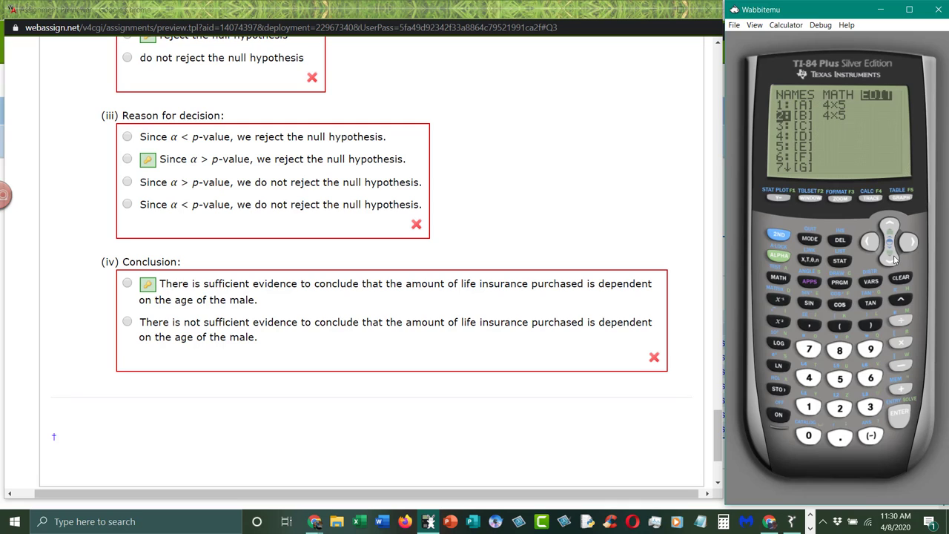
{"action": "left_click", "coordinate": [898, 412]}
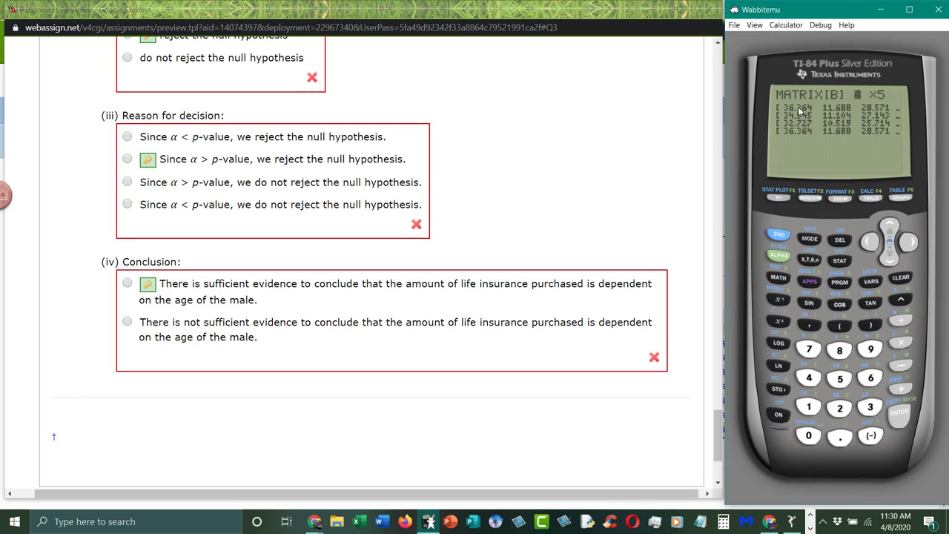
{"action": "left_click", "coordinate": [913, 247]}
{"action": "left_click", "coordinate": [894, 258]}
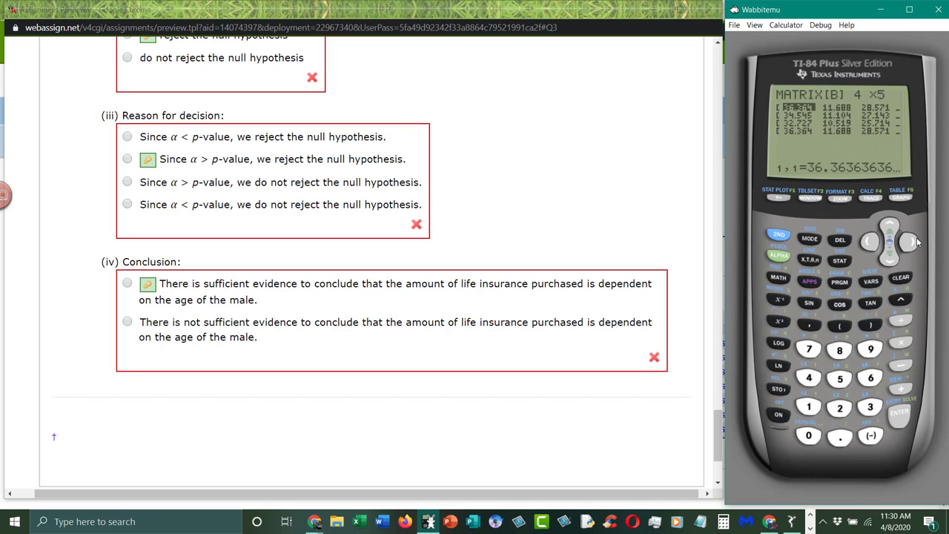
{"action": "left_click", "coordinate": [912, 247]}
{"action": "left_click", "coordinate": [912, 247]}
{"action": "left_click", "coordinate": [912, 247]}
{"action": "left_click", "coordinate": [912, 247]}
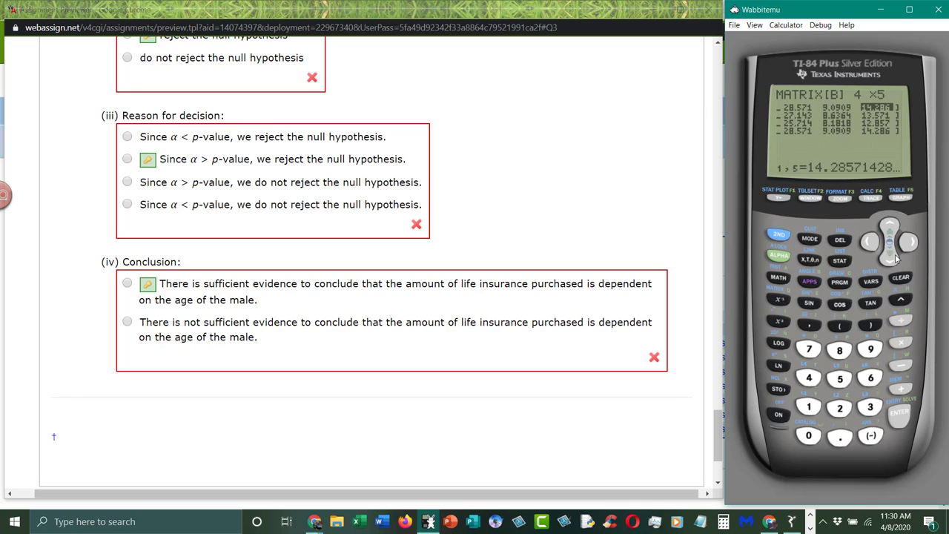
{"action": "left_click", "coordinate": [897, 410]}
{"action": "left_click", "coordinate": [901, 427]}
{"action": "left_click", "coordinate": [899, 424]}
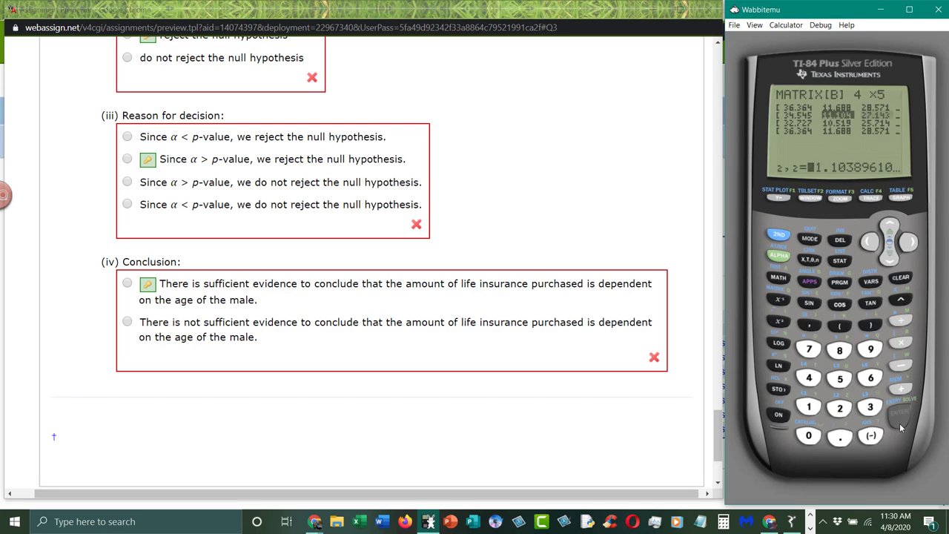
{"action": "left_click", "coordinate": [899, 425]}
{"action": "left_click", "coordinate": [899, 425]}
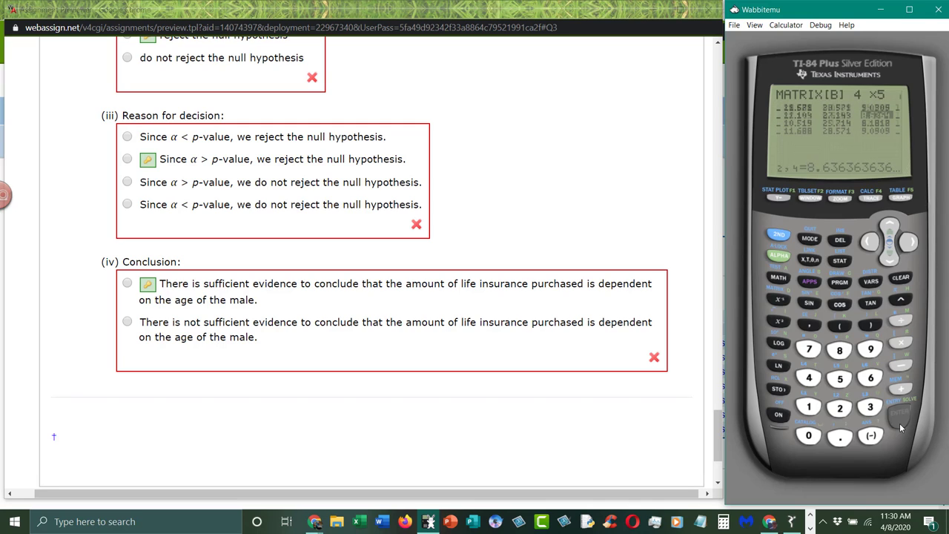
{"action": "left_click", "coordinate": [900, 425]}
{"action": "left_click", "coordinate": [900, 426]}
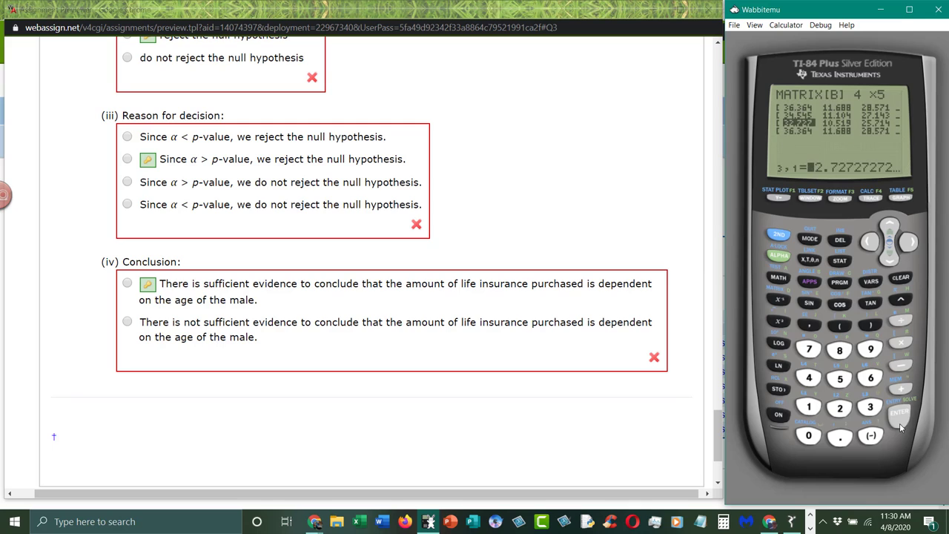
{"action": "left_click", "coordinate": [901, 426]}
{"action": "left_click", "coordinate": [901, 426]}
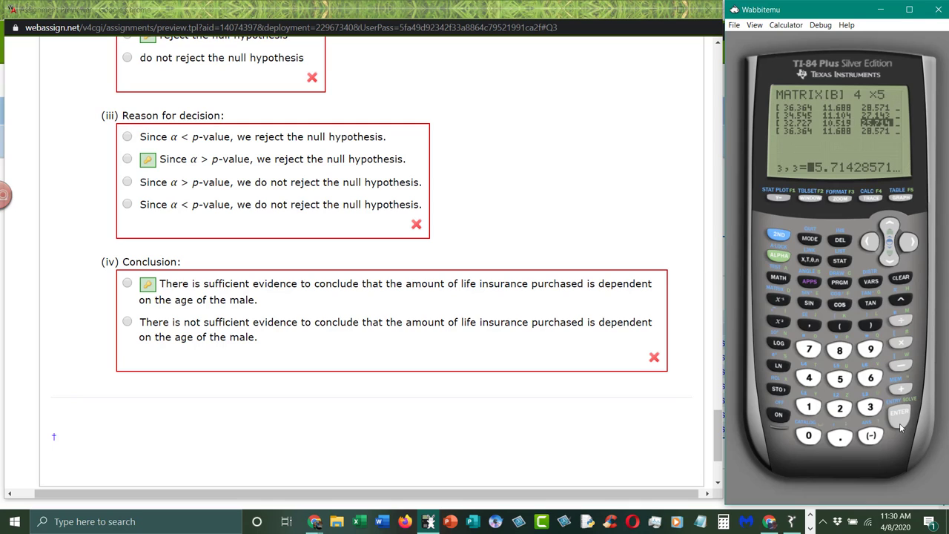
{"action": "left_click", "coordinate": [901, 426]}
{"action": "left_click", "coordinate": [901, 426]}
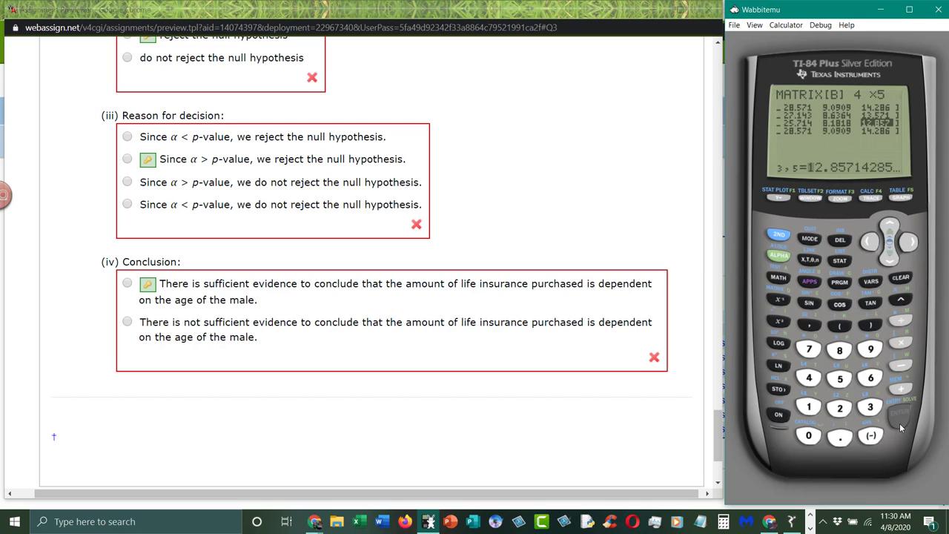
{"action": "left_click", "coordinate": [900, 427]}
{"action": "left_click", "coordinate": [900, 427]}
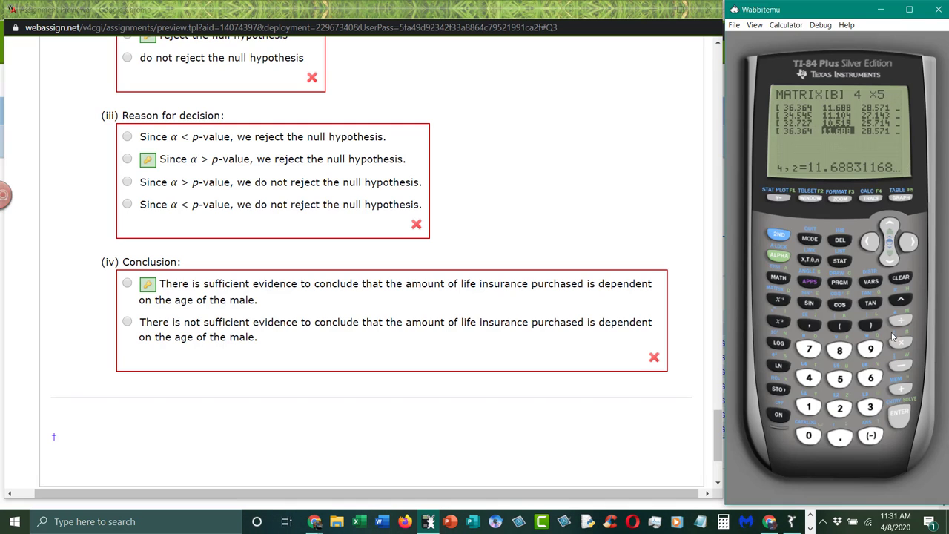
{"action": "left_click", "coordinate": [908, 243]}
{"action": "left_click", "coordinate": [907, 243]}
{"action": "left_click", "coordinate": [907, 243]}
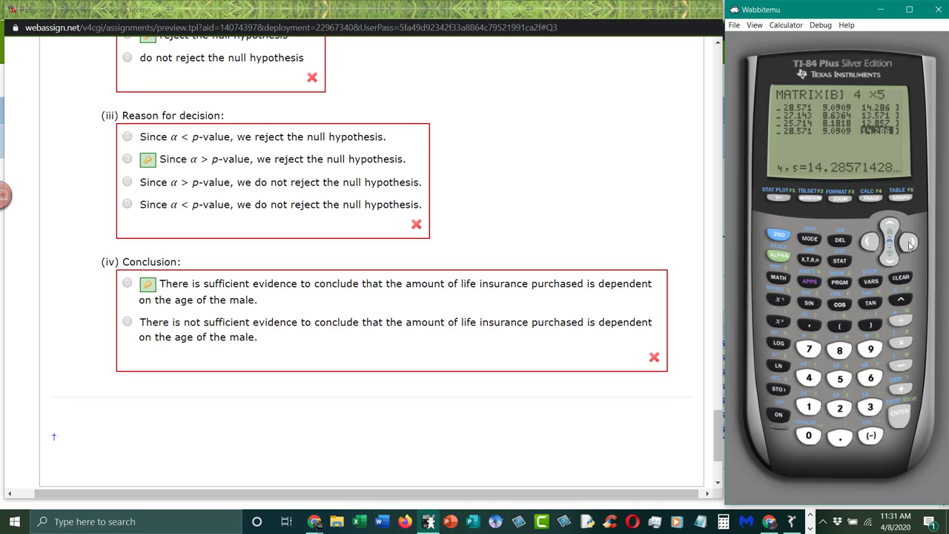